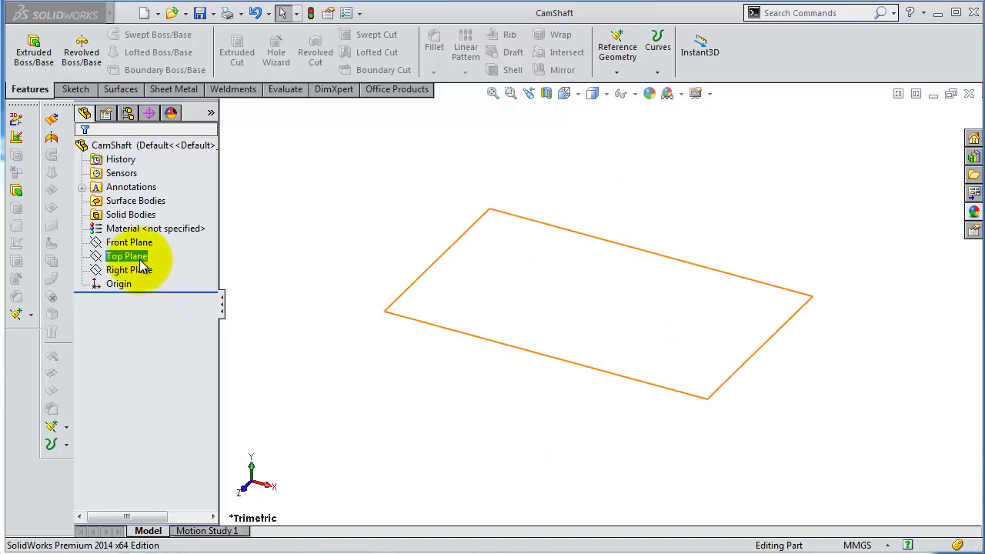
Start a Top Plane sketch with a circle at the origin and a smaller circle above it.
click(127, 255)
click(137, 229)
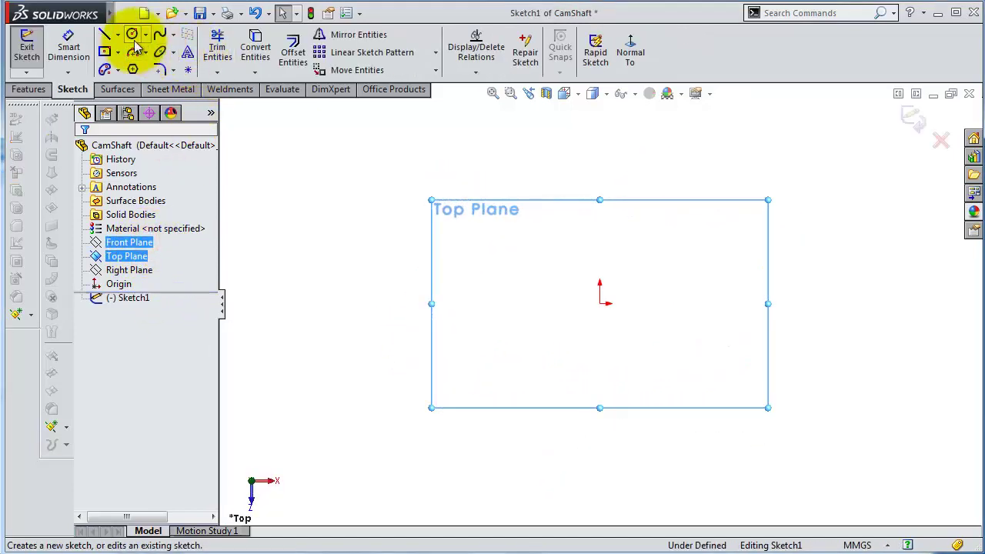
click(131, 34)
click(599, 302)
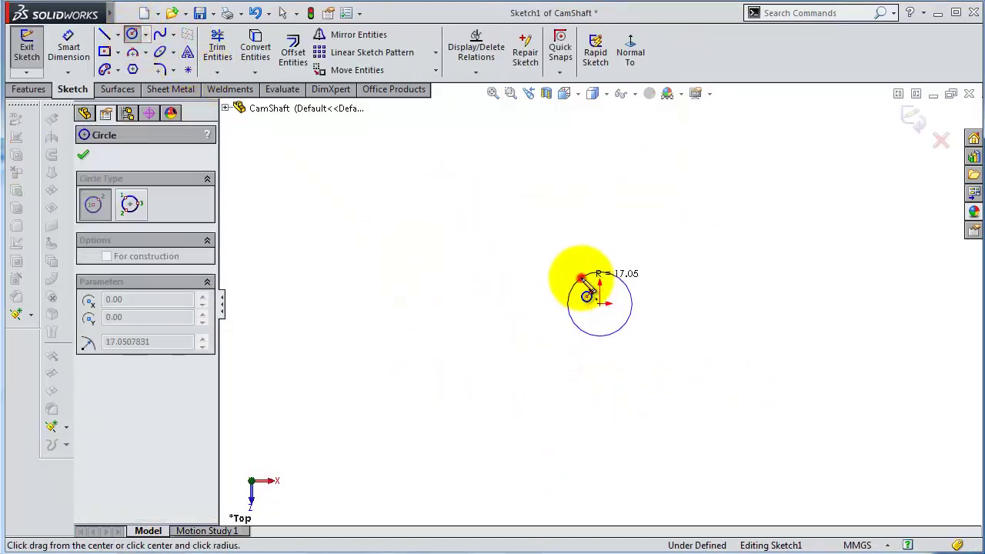
click(583, 277)
click(599, 212)
click(588, 198)
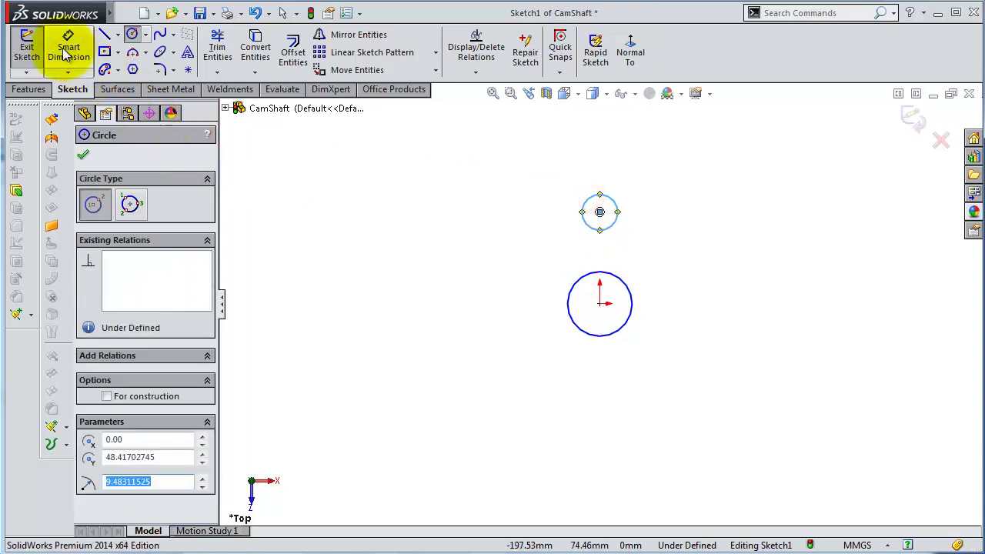
Dimension the circles Ø25.4 and Ø12.7 mm, then pick both centres for a distance.
click(68, 48)
click(571, 318)
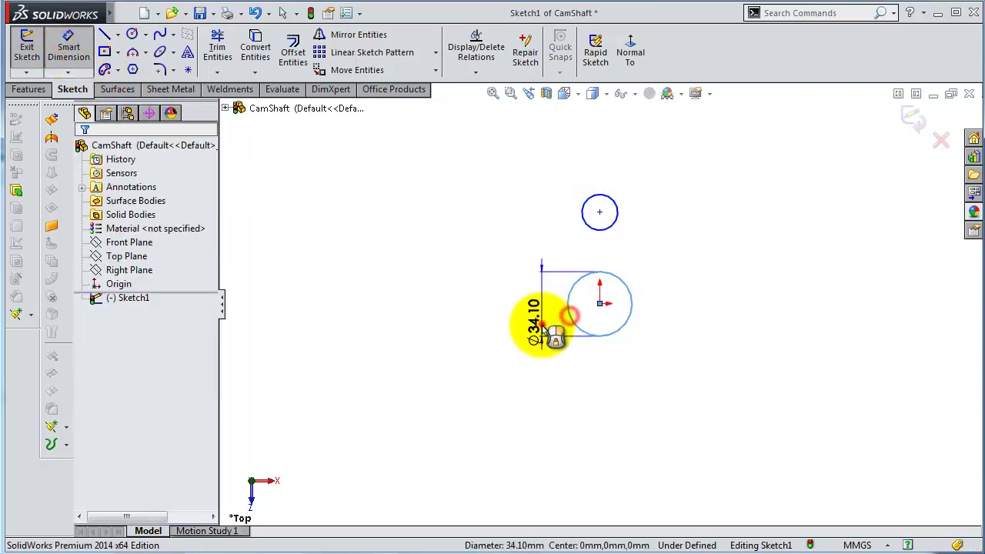
click(539, 326)
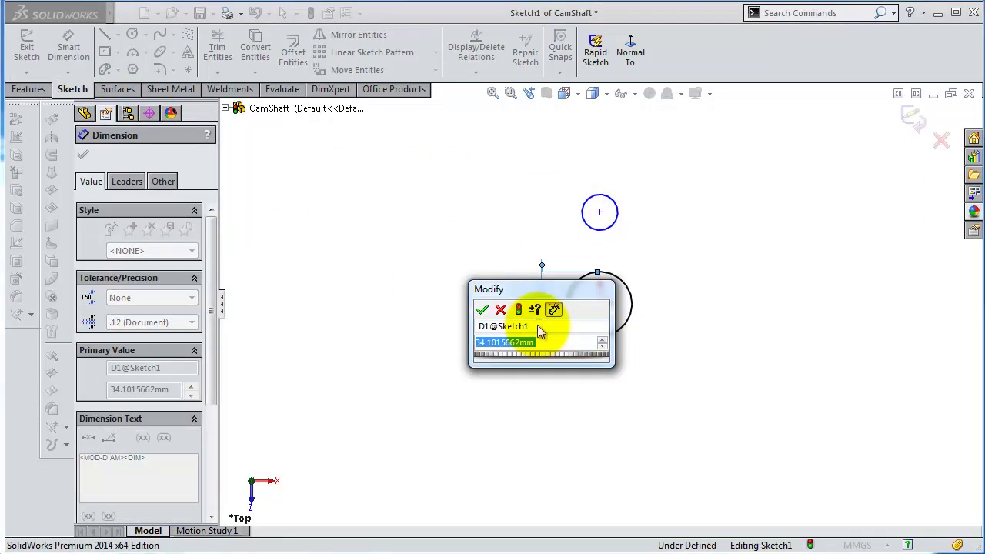
text(25.4)
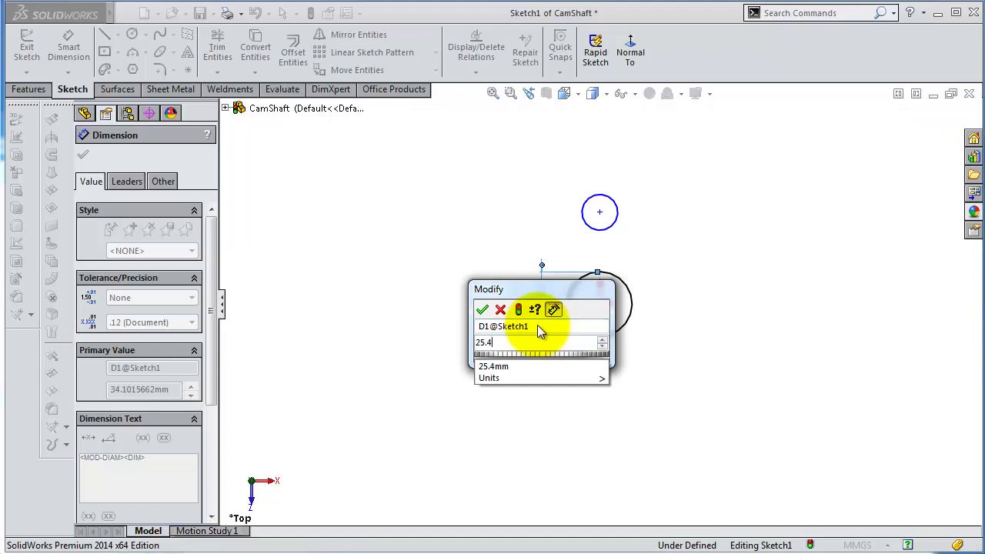
key(Return)
click(587, 224)
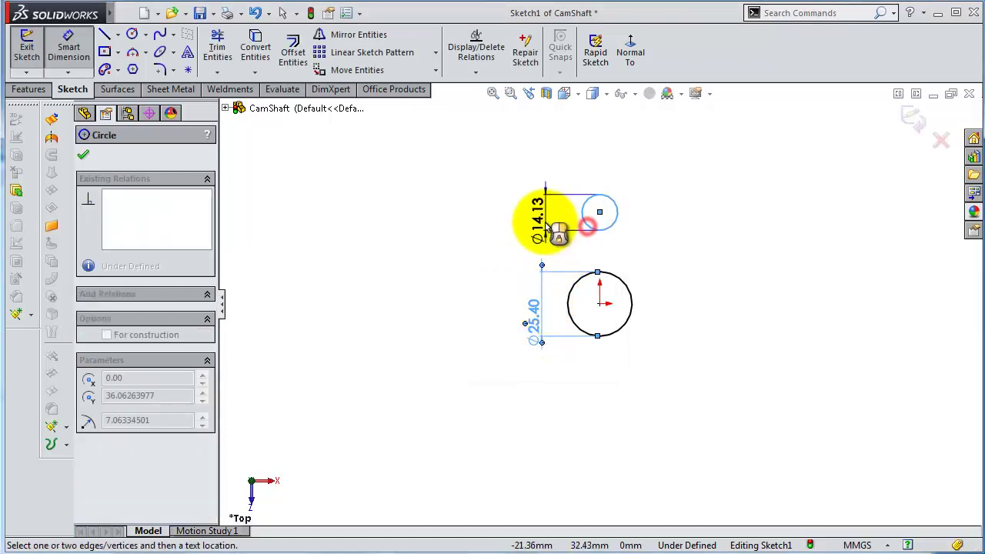
click(545, 225)
text(12.)
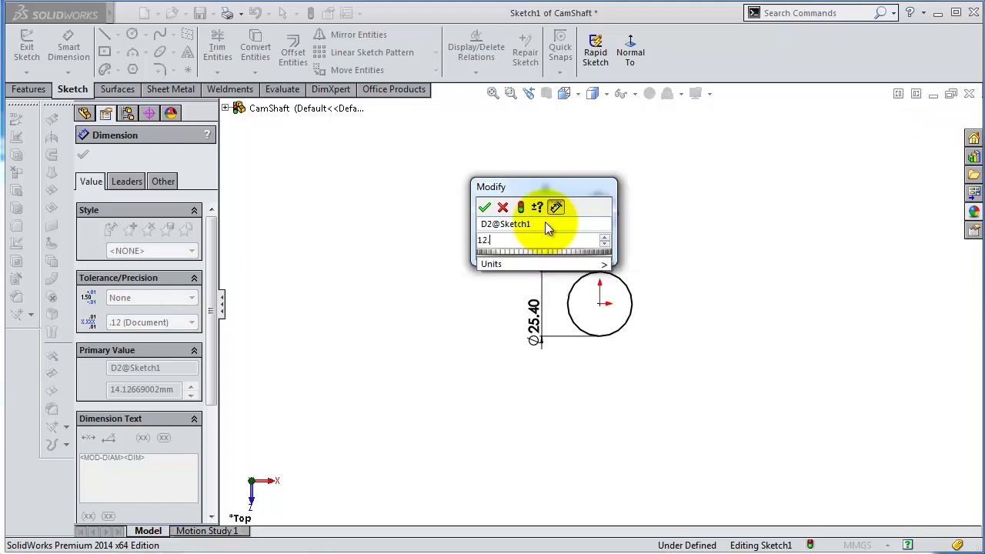
text(7)
key(Return)
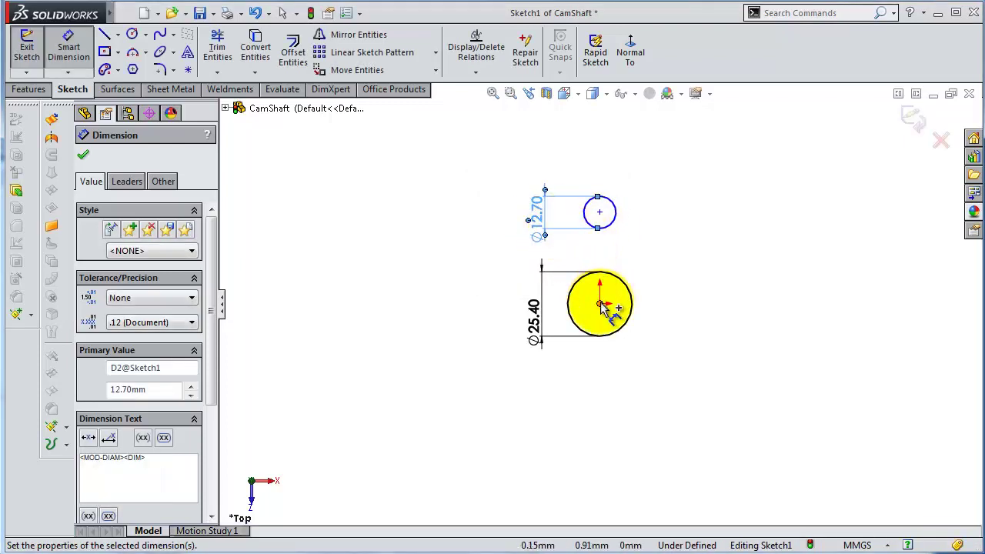
click(600, 304)
click(600, 212)
Set the centre-to-centre distance between the circles to 12.7 mm.
click(725, 225)
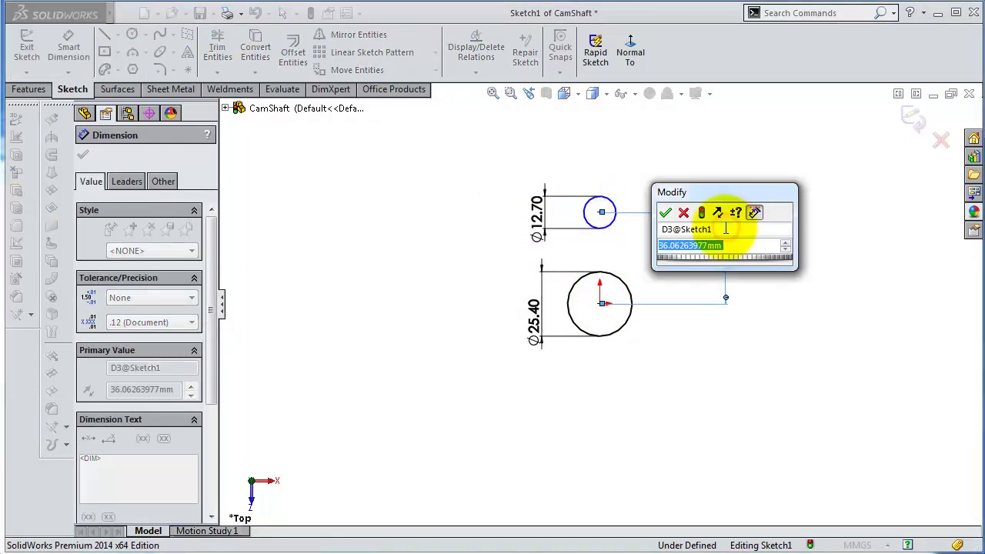
text(12.7)
key(Return)
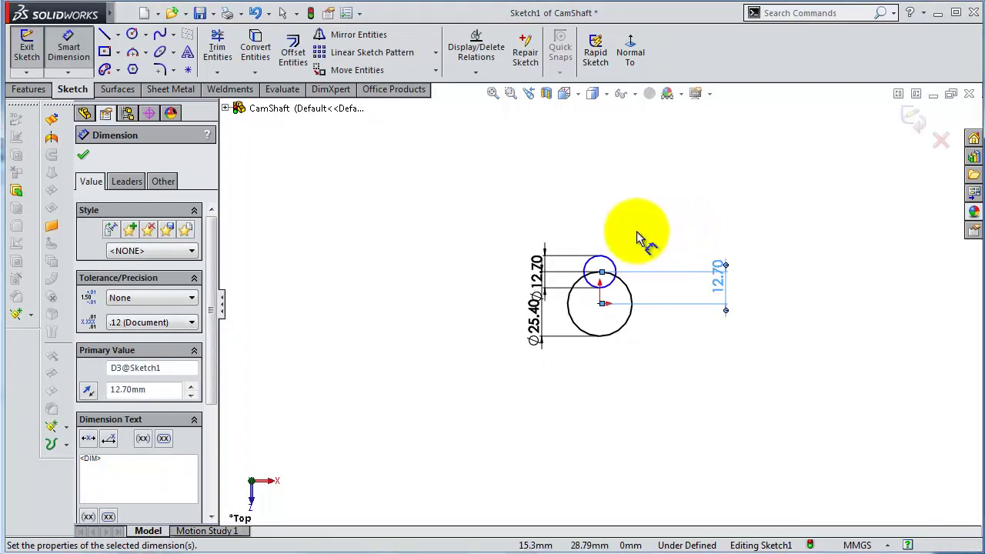
scroll(637, 238, down, 4)
click(613, 237)
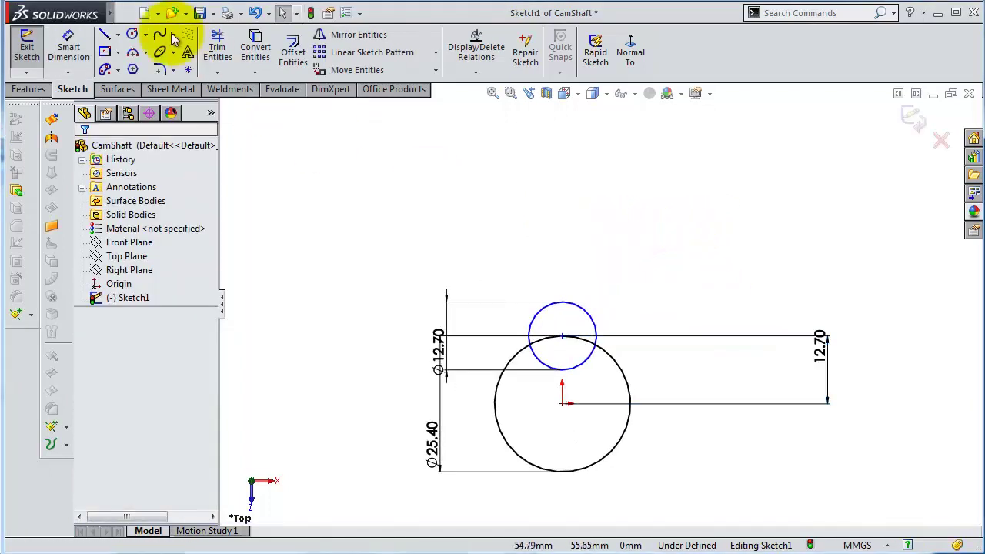
Add a Vertical relation between the small circle's centre and the origin.
click(105, 34)
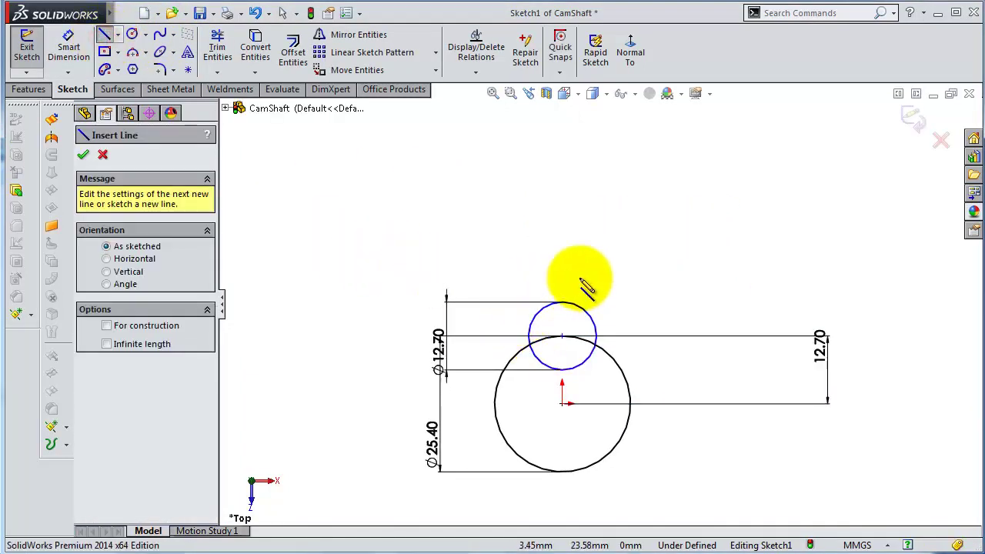
key(Escape)
click(562, 339)
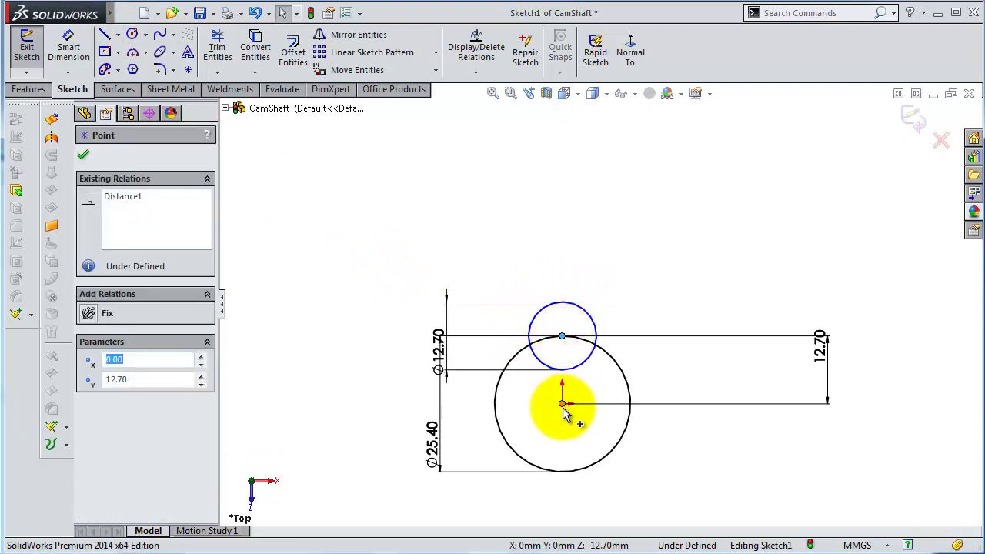
ctrl+click(562, 405)
click(624, 343)
click(614, 248)
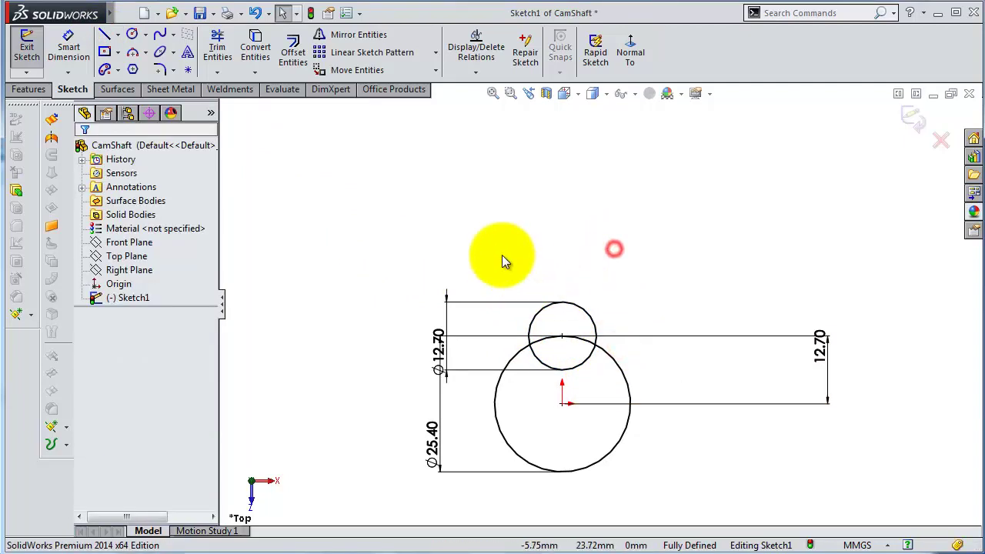
click(104, 37)
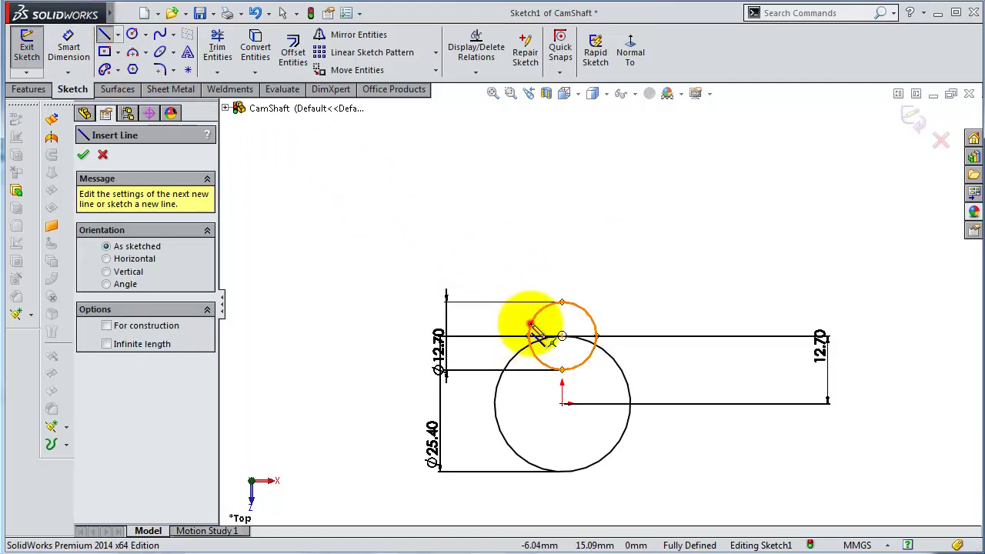
Draw two lines connecting the small circle to the big circle on either side.
click(530, 332)
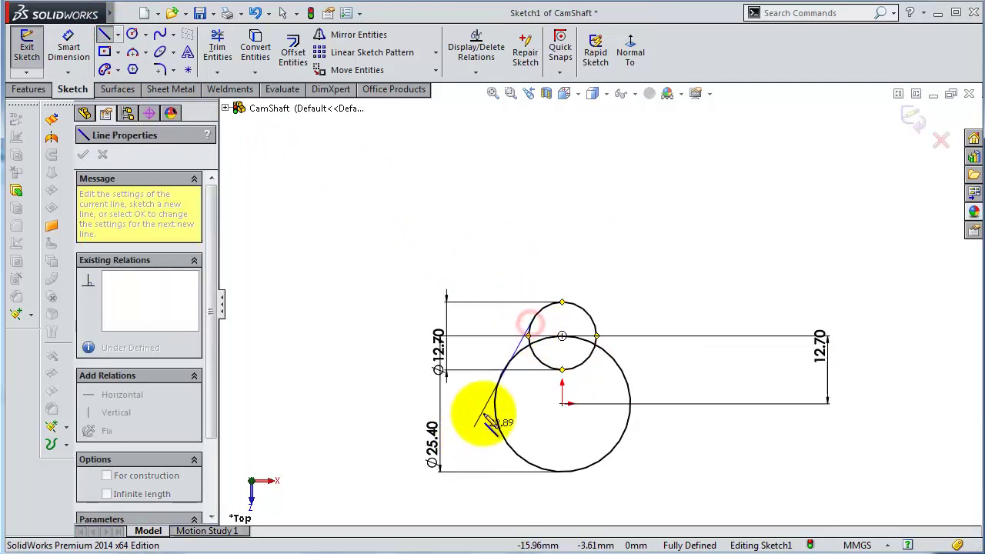
click(504, 370)
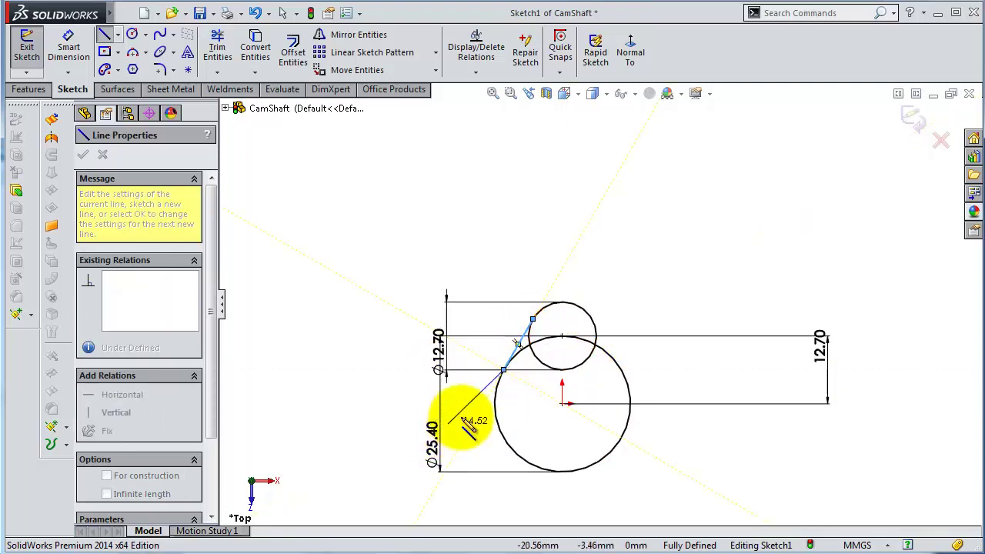
key(Escape)
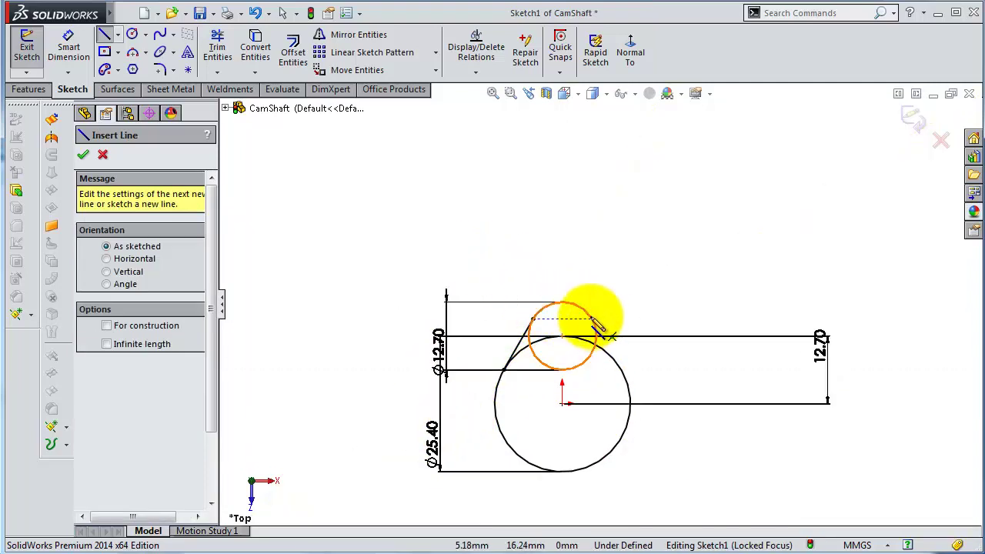
click(598, 326)
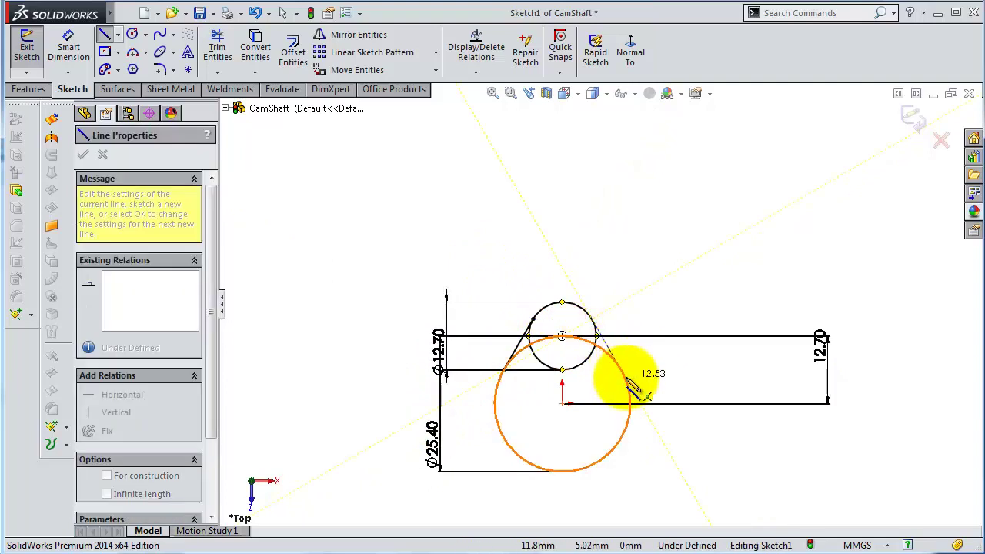
click(623, 372)
key(Escape)
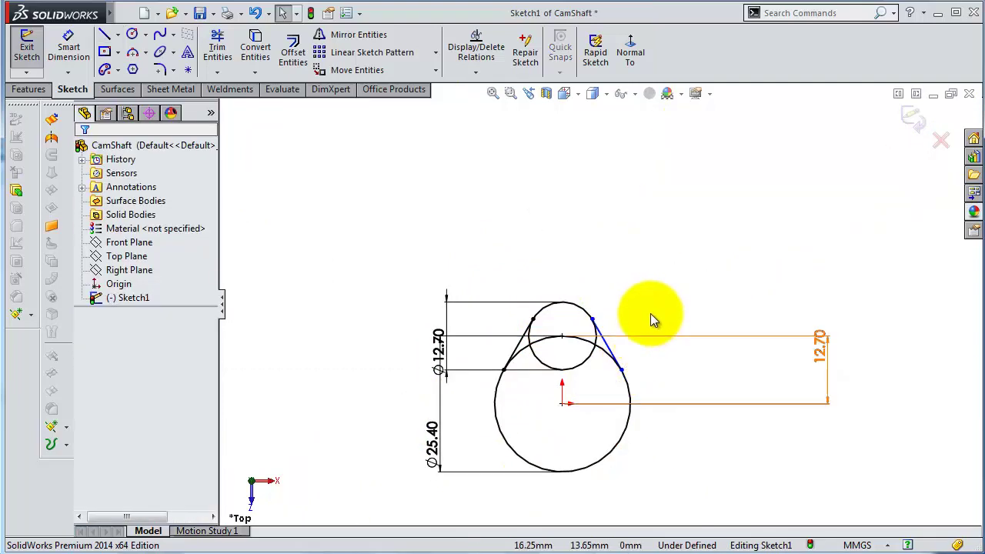
scroll(650, 313, up, 3)
Check the line relations and make the right line tangent to the big circle.
click(466, 307)
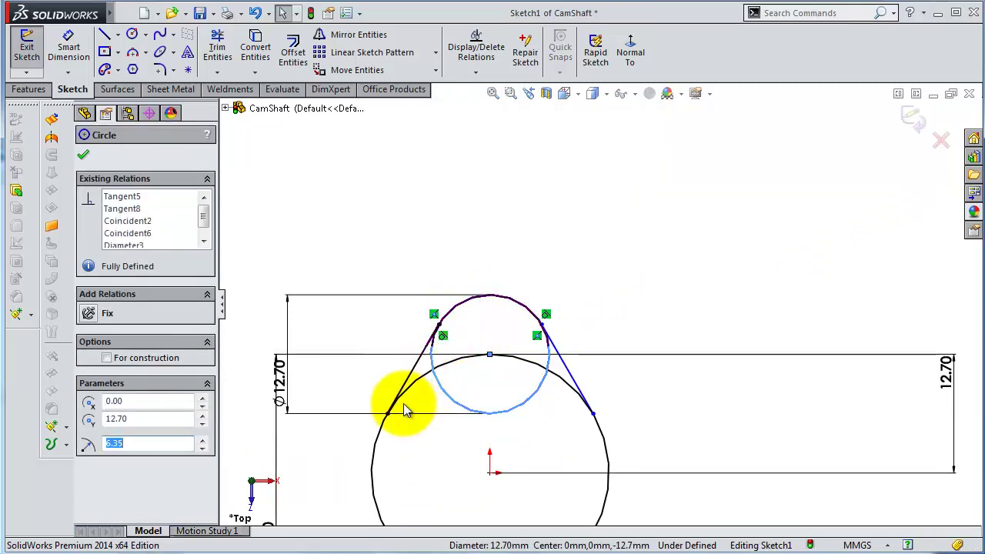
click(404, 392)
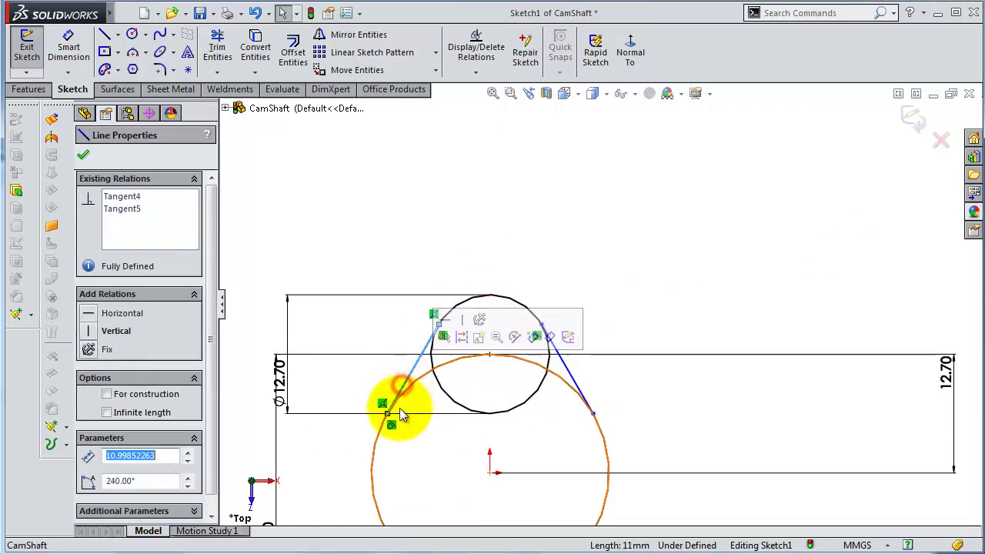
click(624, 271)
click(553, 344)
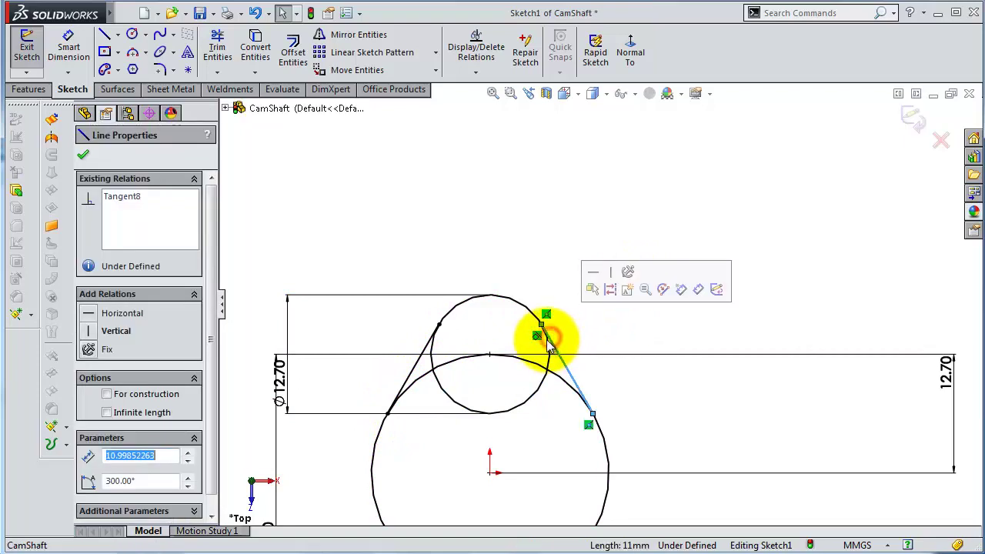
click(569, 401)
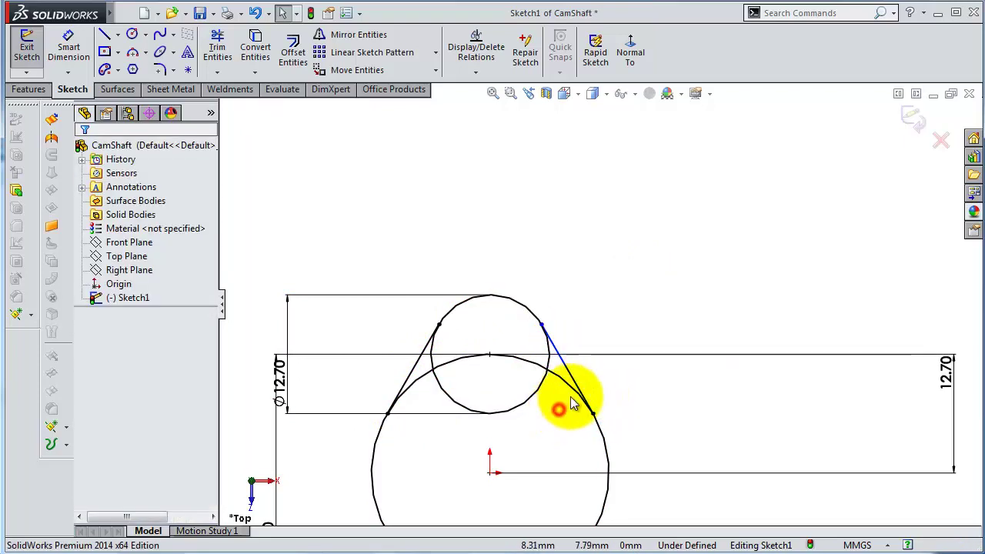
click(577, 394)
ctrl+click(576, 394)
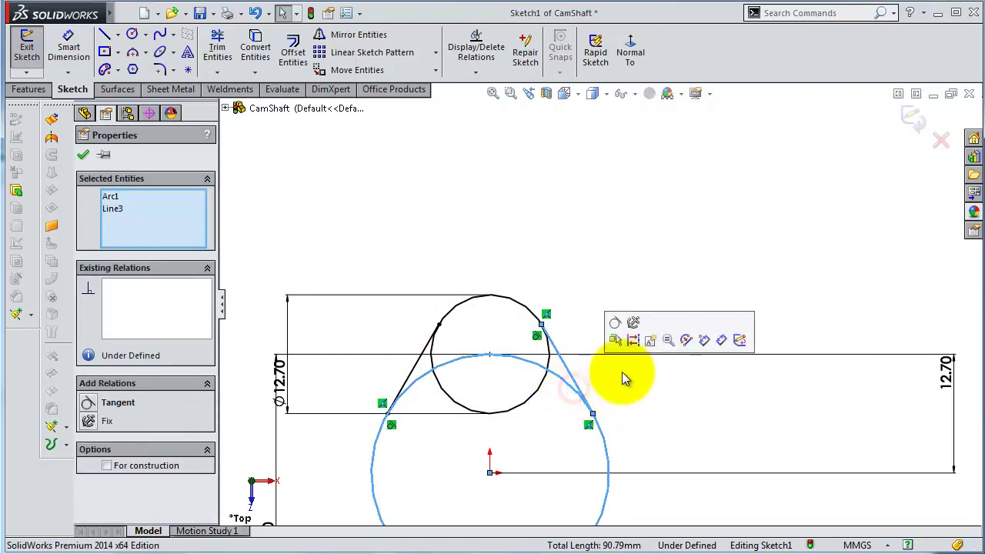
click(618, 323)
click(605, 273)
scroll(567, 398, down, 3)
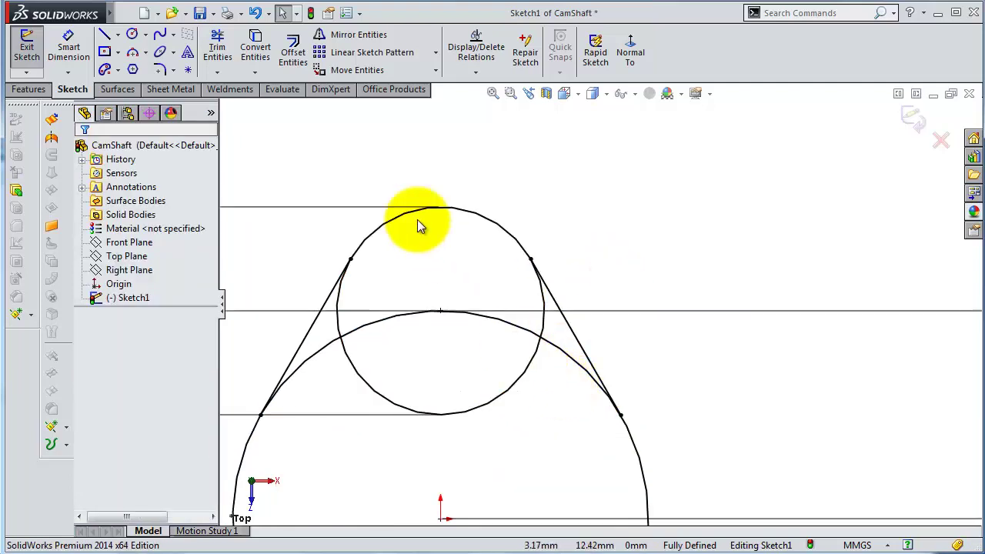
Power-trim the inner arcs away to leave a closed teardrop cam outline.
click(217, 45)
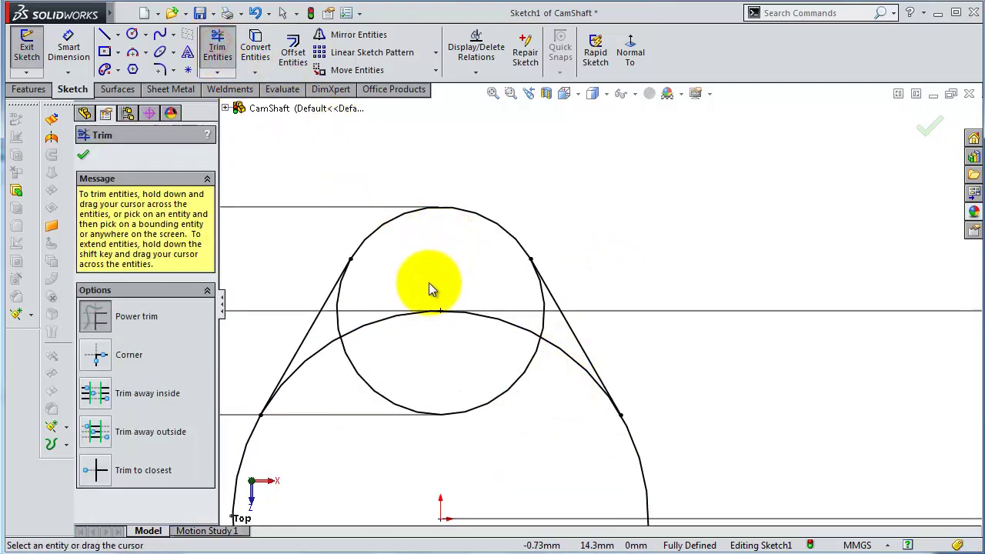
drag(431, 279, 553, 345)
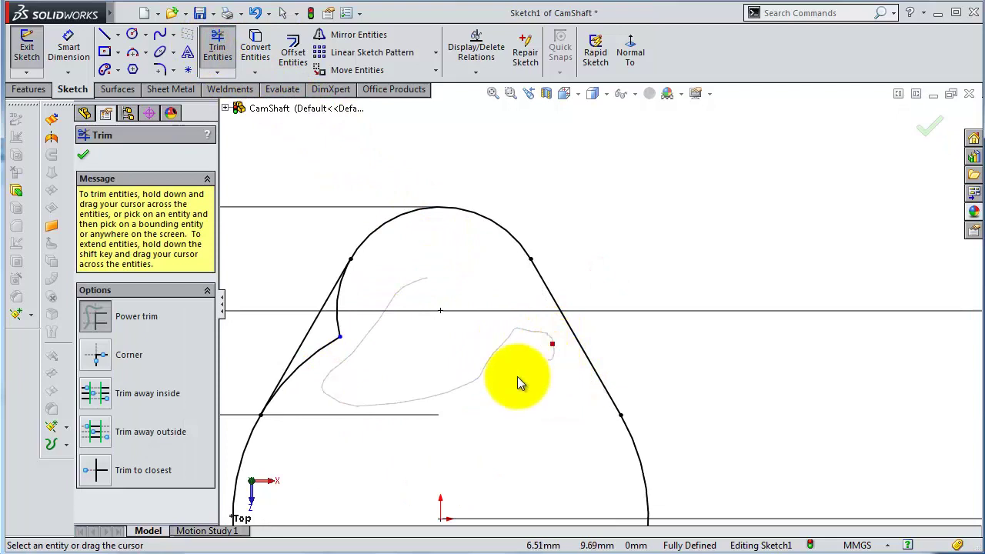
drag(312, 390, 347, 314)
scroll(593, 341, up, 3)
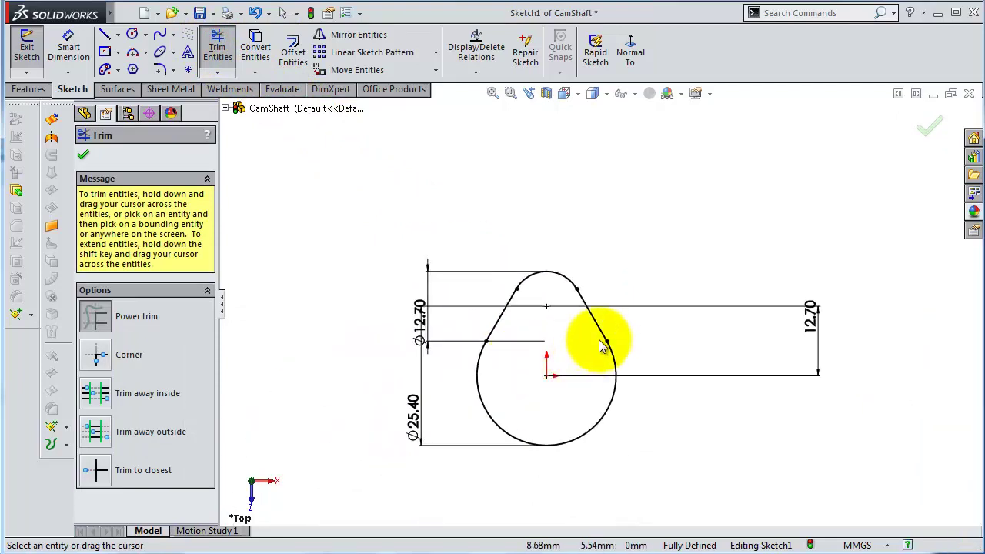
click(930, 127)
middle_drag(682, 197, 584, 285)
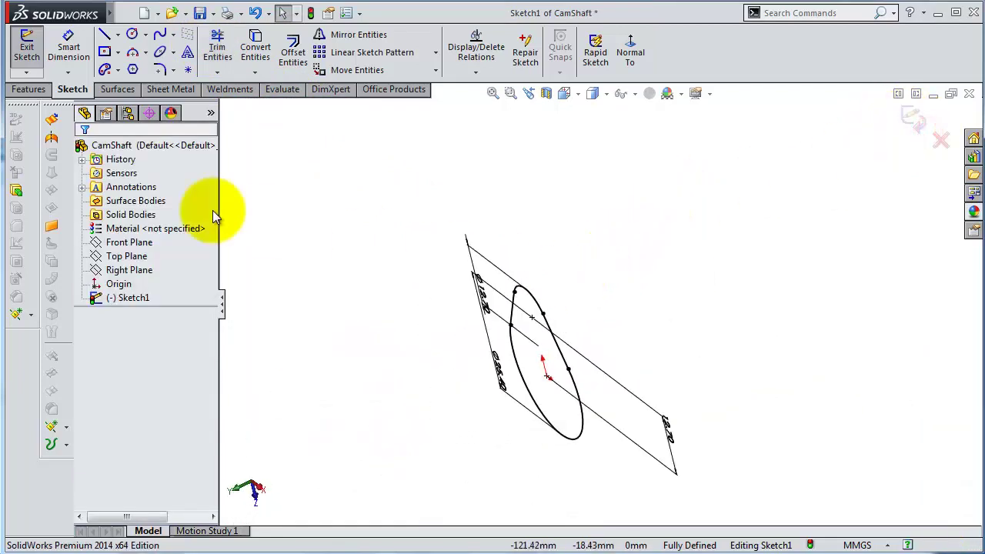
Extrude the cam outline 7.62 mm with a Mid Plane end condition.
click(29, 89)
click(35, 44)
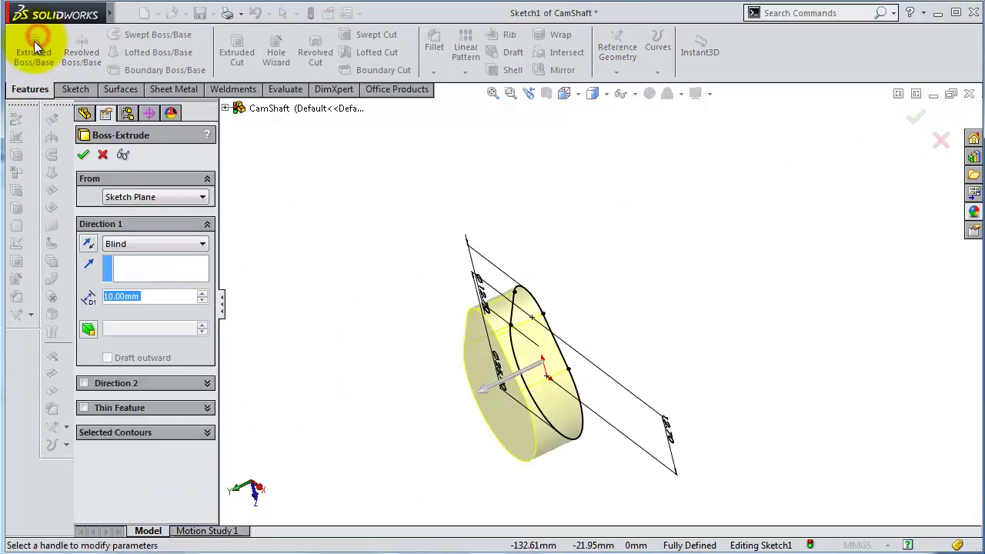
text(7.)
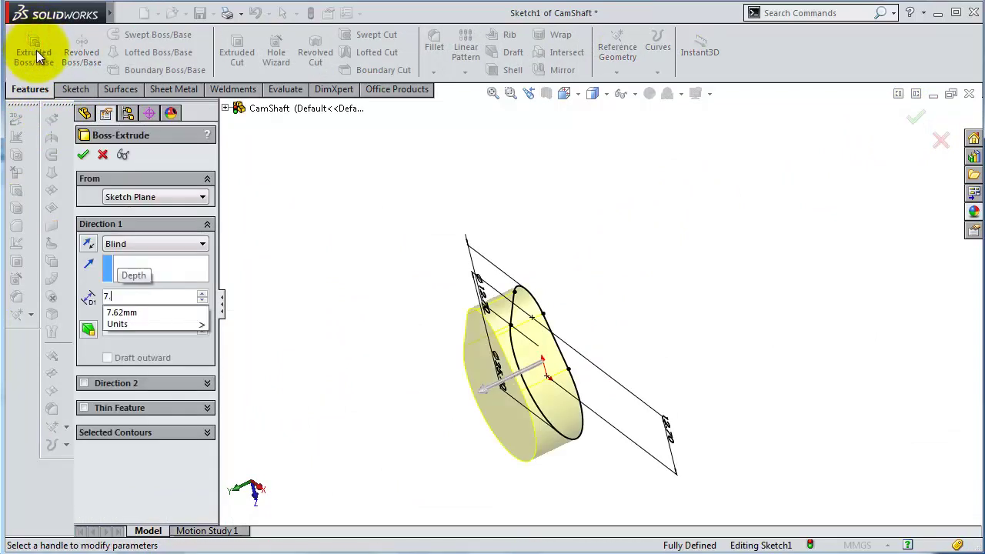
text(62)
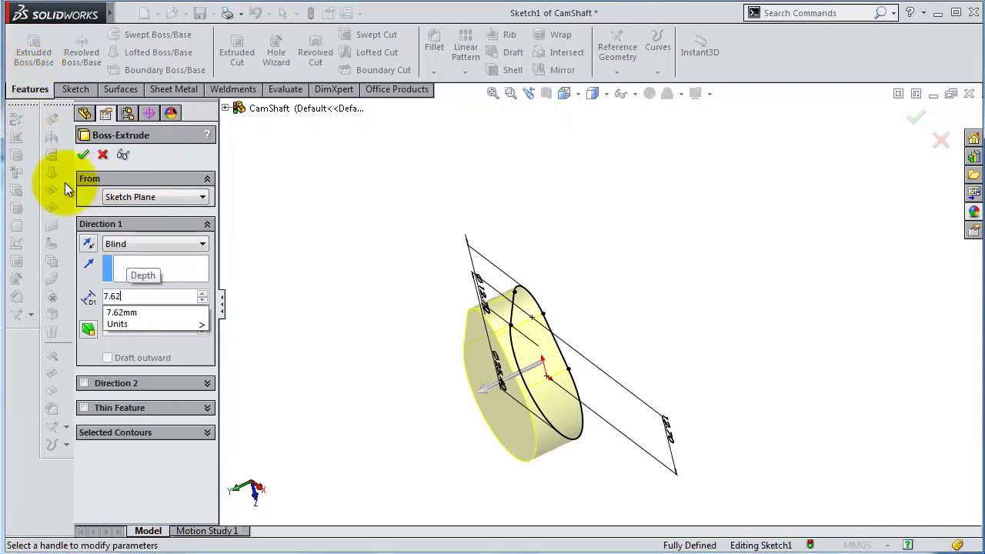
click(133, 244)
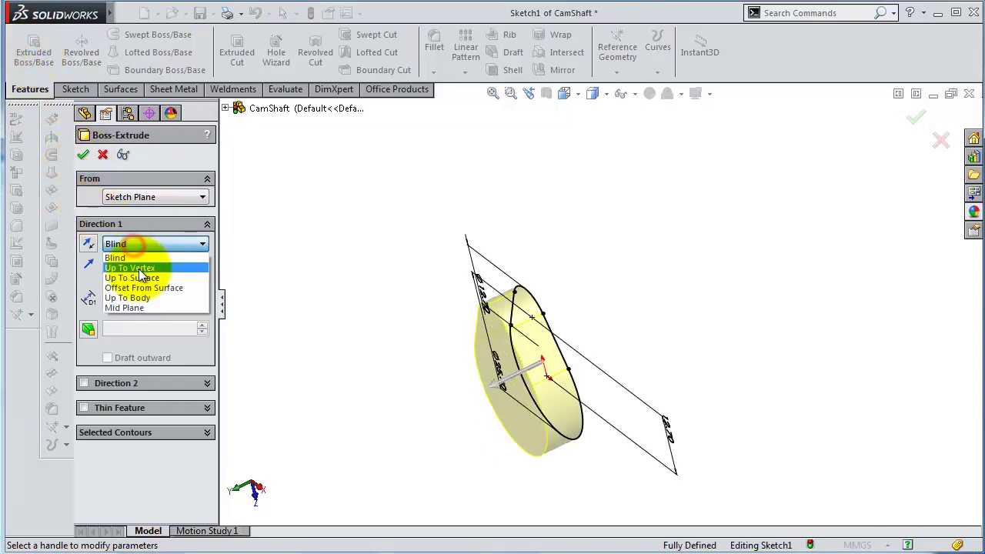
click(127, 307)
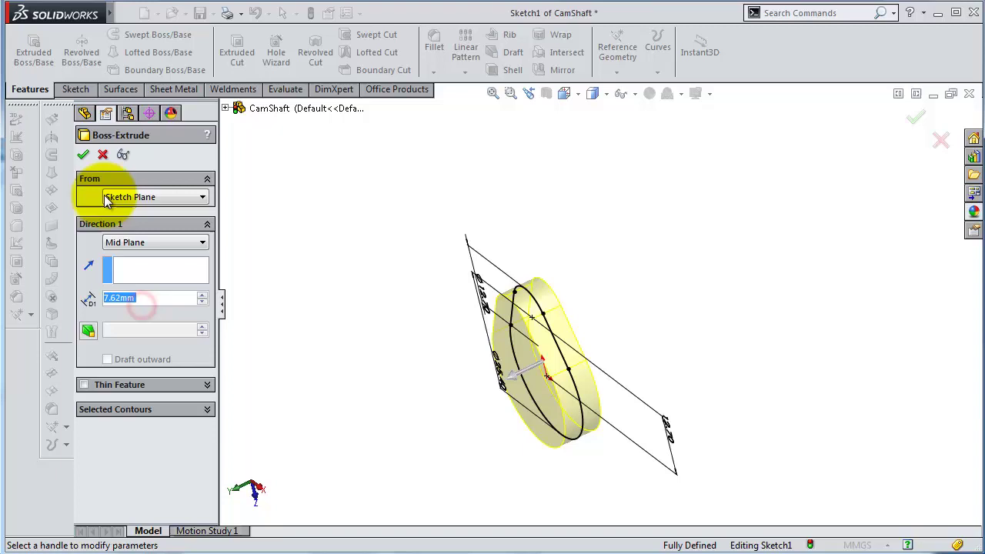
click(83, 154)
middle_drag(631, 314, 667, 332)
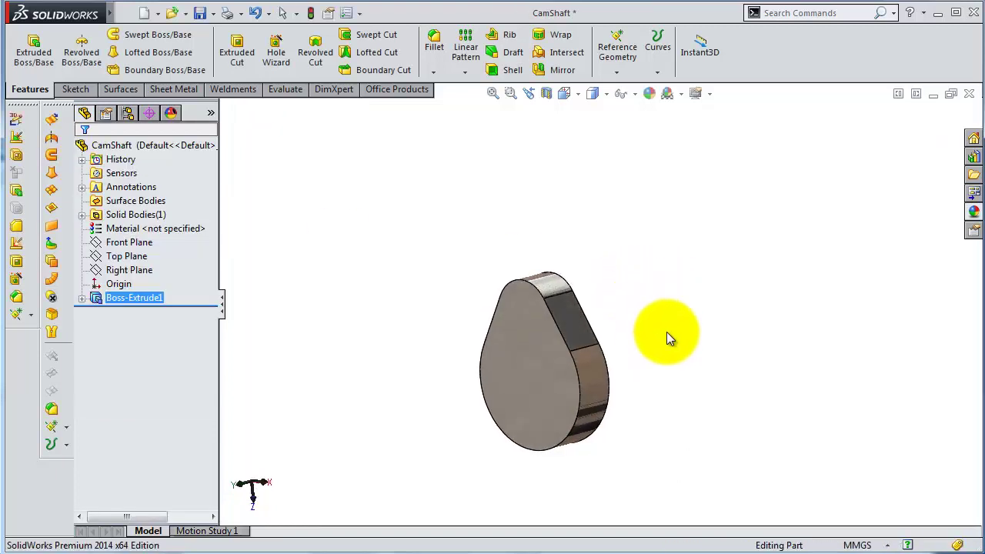
click(727, 461)
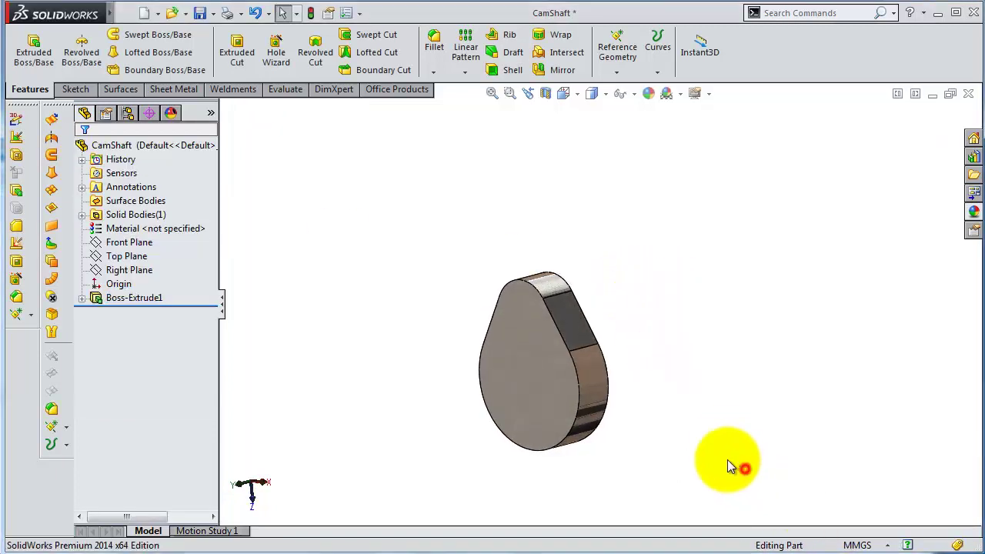
Create Axis1 through the lobe's cylindrical face and lengthen it along the shaft direction.
click(594, 415)
click(657, 72)
click(616, 71)
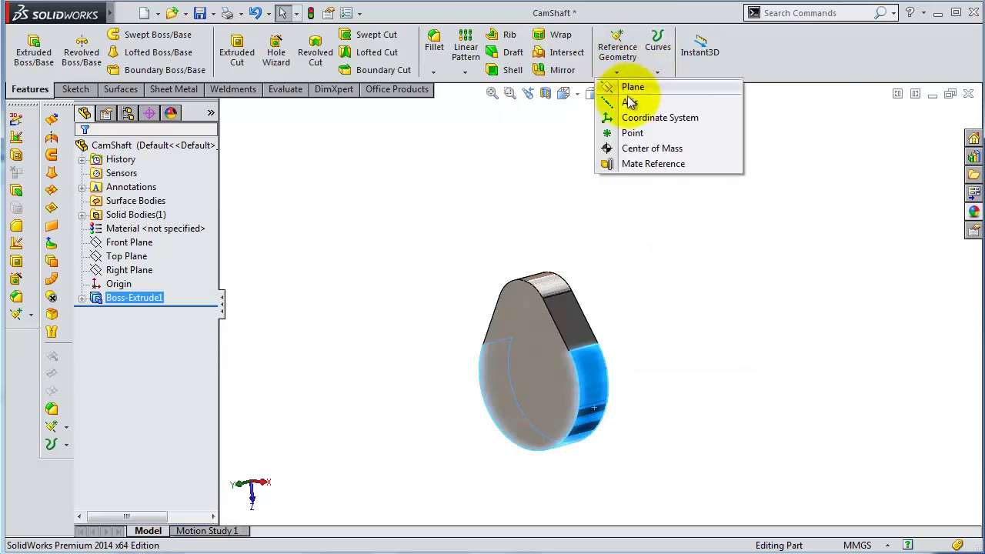
click(630, 102)
middle_drag(649, 231, 617, 295)
click(83, 154)
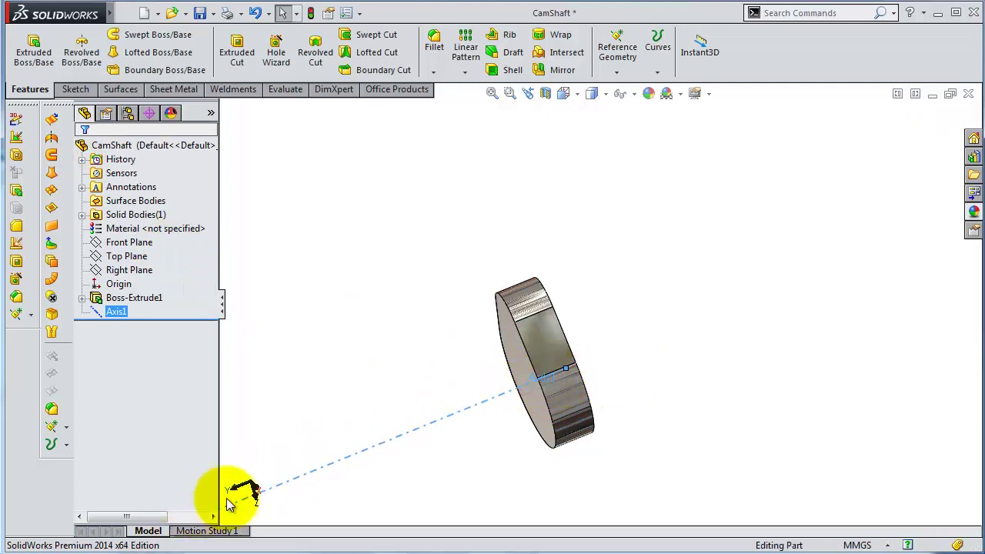
mouse_move(528, 383)
mouse_down()
mouse_move(453, 387)
mouse_move(298, 446)
mouse_up()
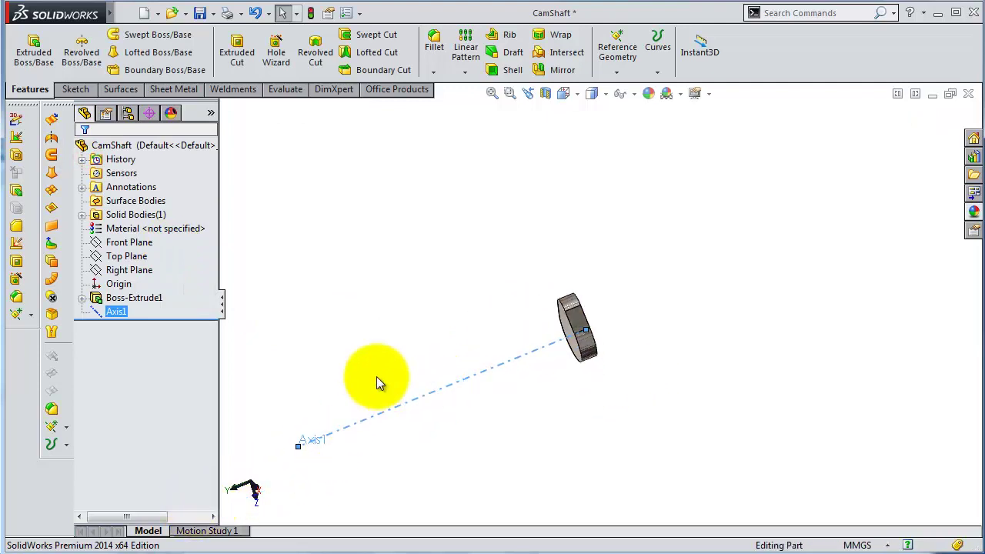
mouse_move(397, 358)
middle_down()
mouse_move(406, 317)
mouse_move(527, 473)
middle_up()
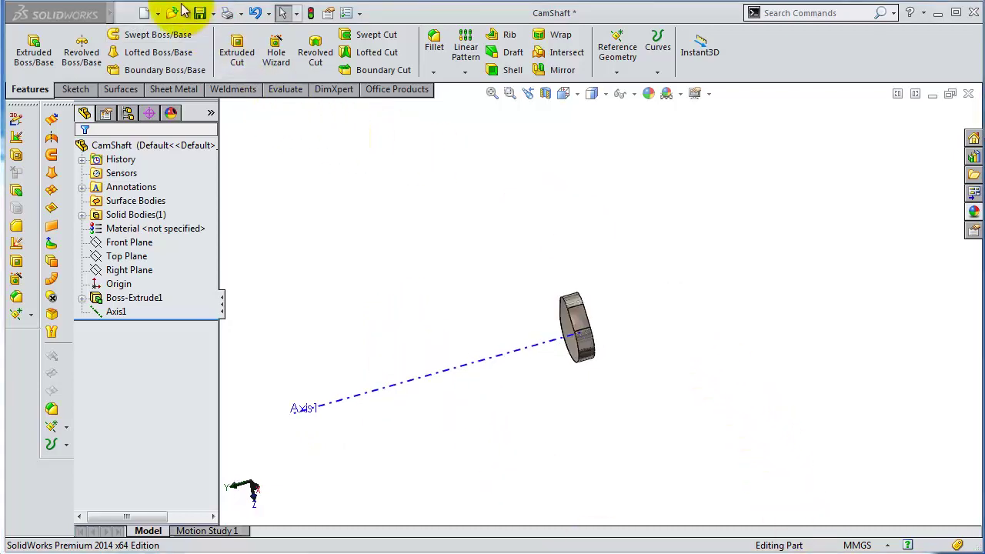
Use Move/Copy Body to translate the cam lobe −60.96 mm along Axis1.
click(126, 13)
mouse_move(216, 13)
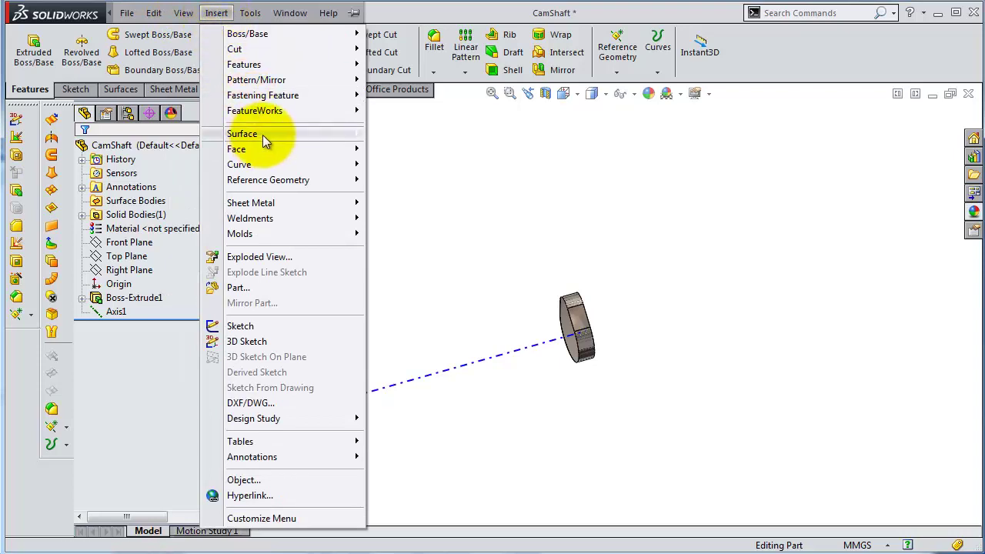
mouse_move(242, 134)
click(431, 427)
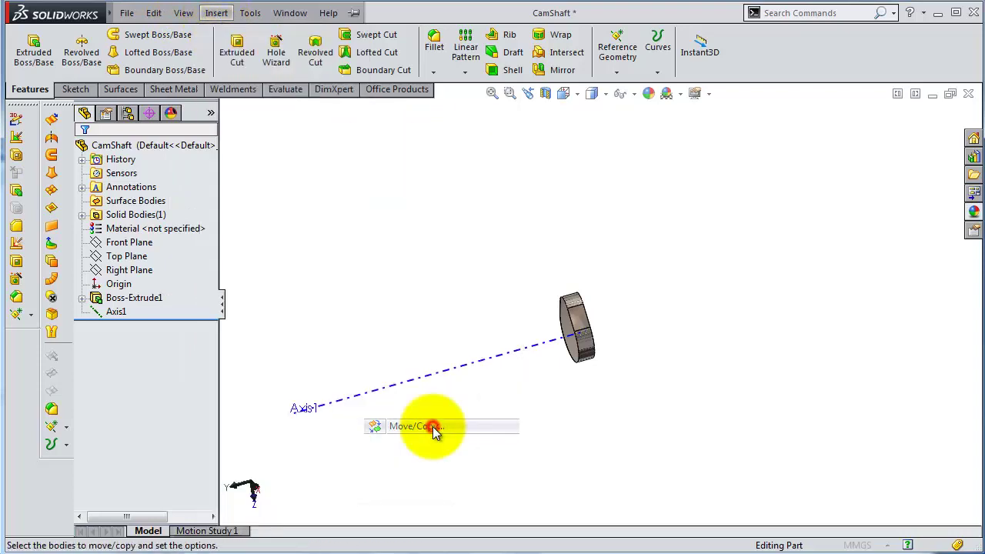
click(596, 358)
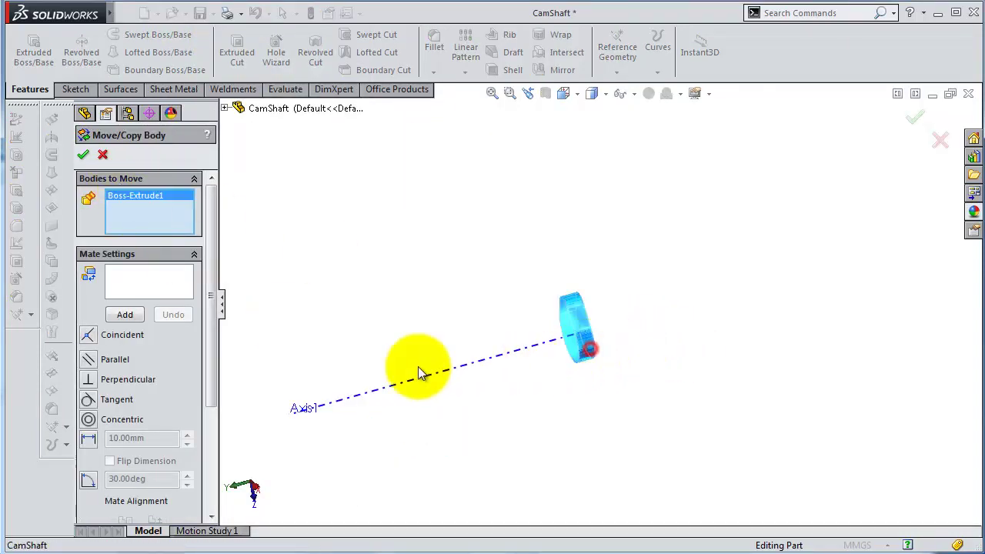
drag(208, 336, 233, 457)
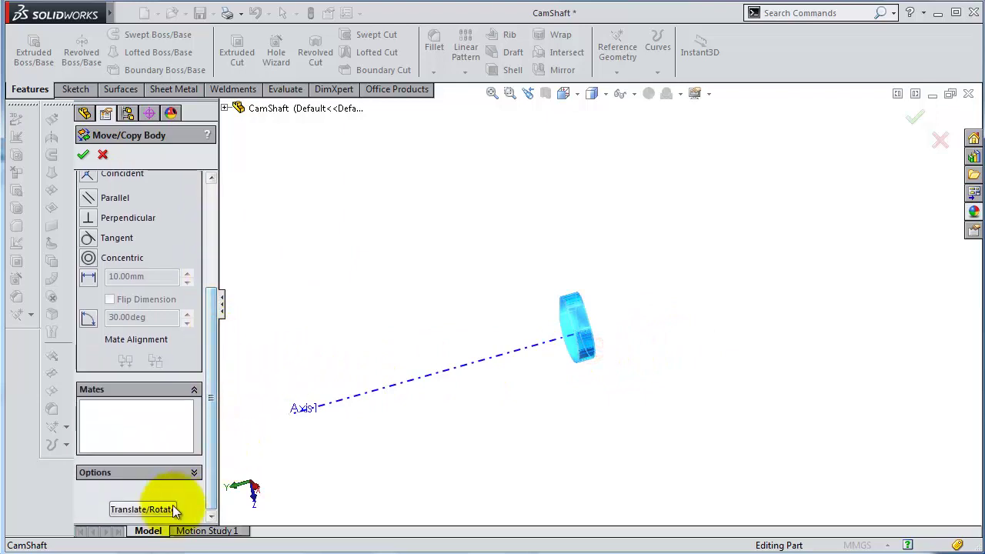
click(169, 510)
click(118, 291)
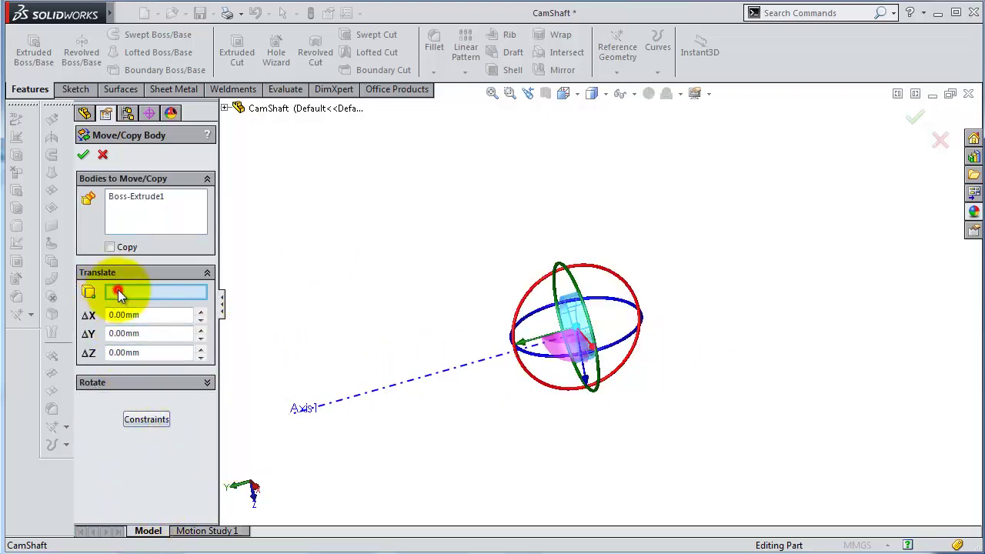
click(444, 377)
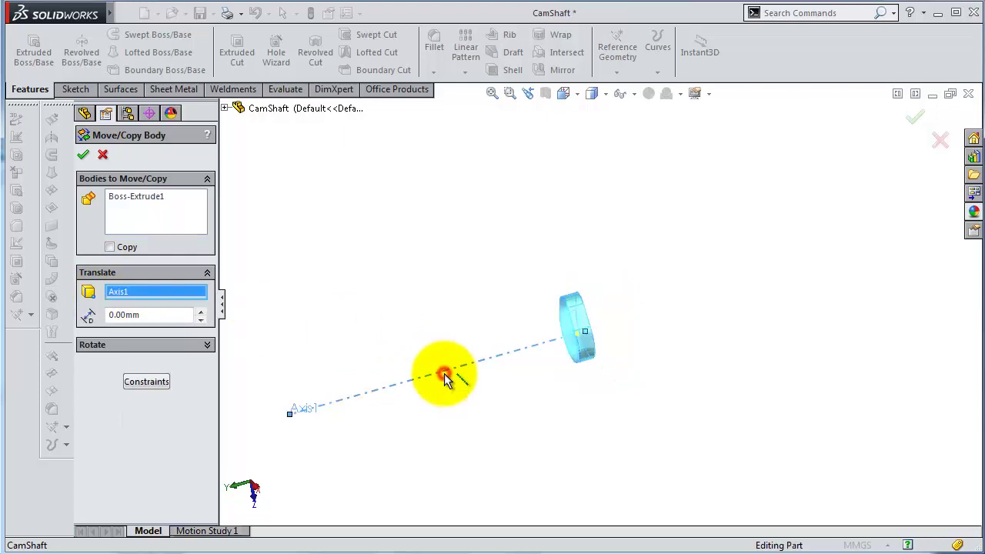
double_click(161, 315)
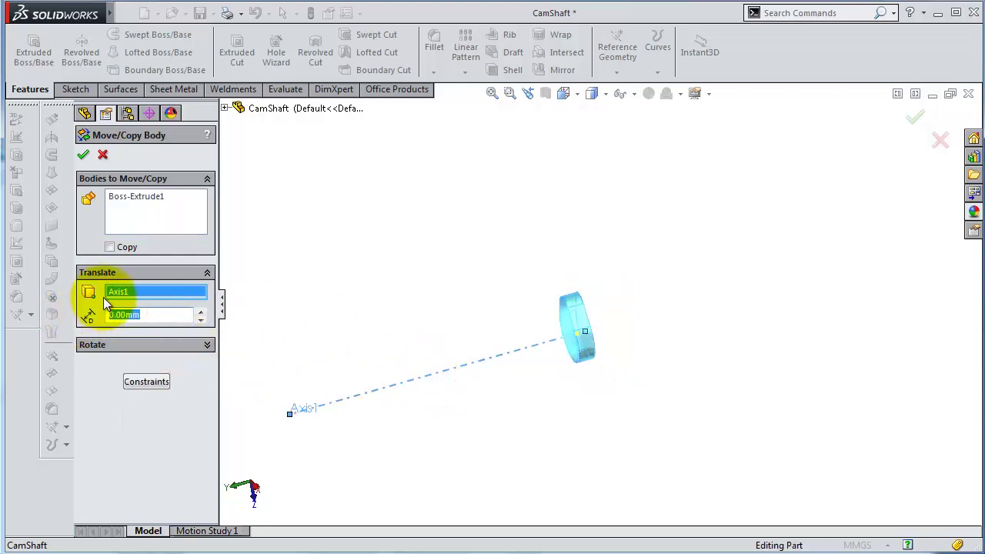
text(60.96)
click(89, 319)
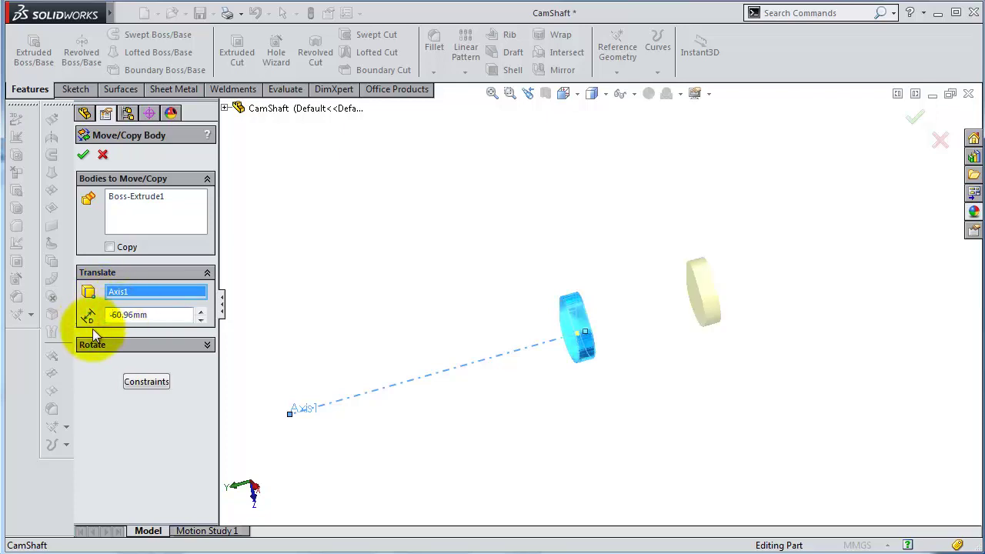
Edit Body-Move/Copy1 to copy the lobe, leaving two lobes 60.96 mm apart along Axis1.
click(83, 157)
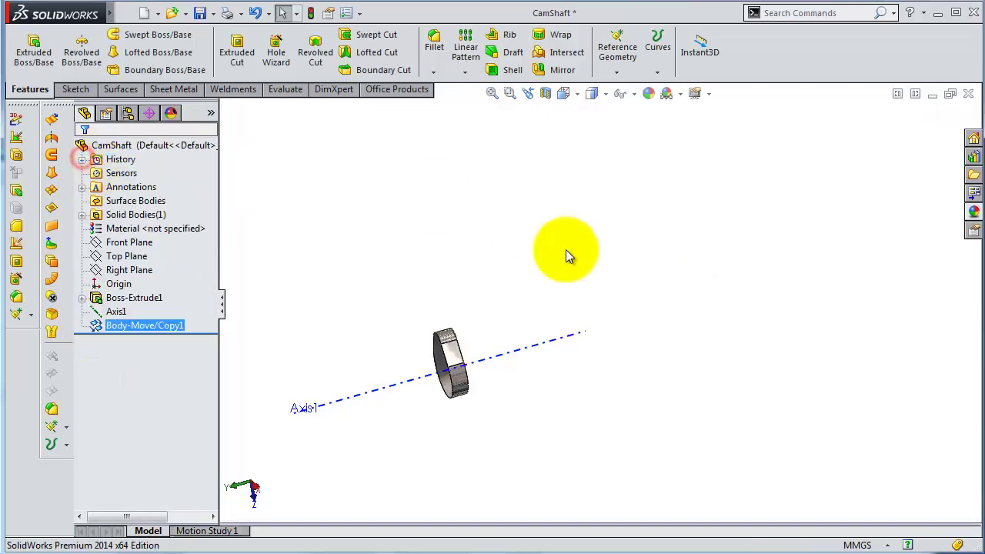
click(131, 325)
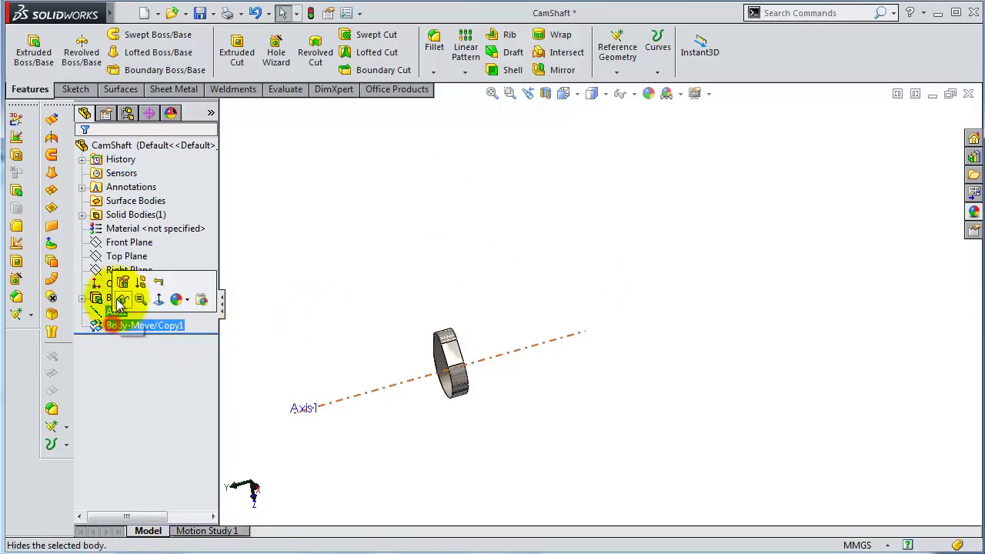
click(97, 293)
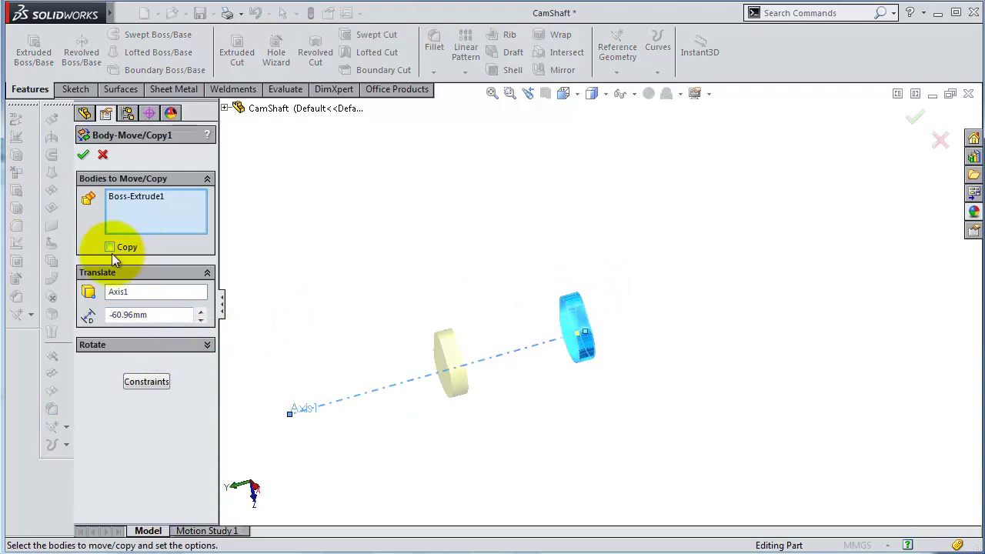
click(109, 246)
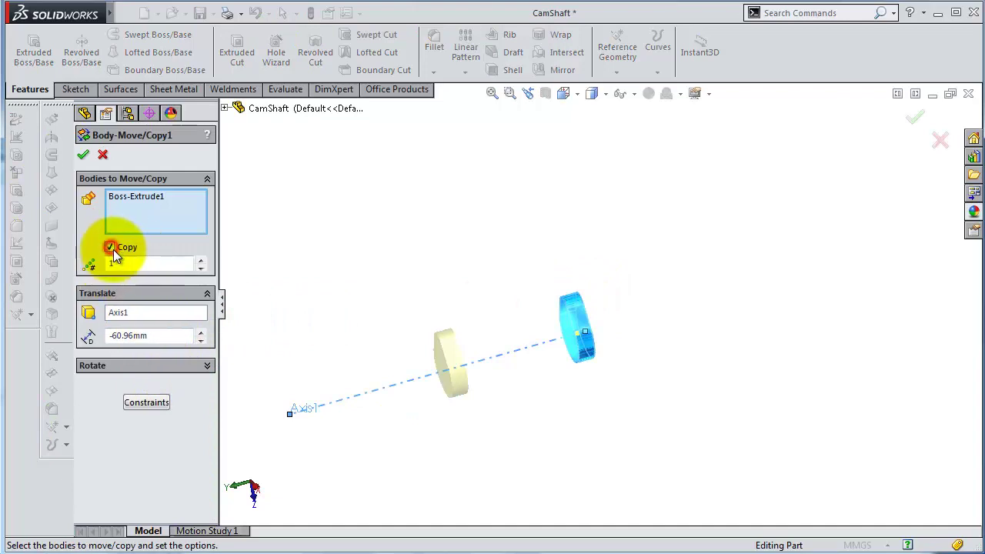
click(86, 156)
middle_drag(488, 297, 472, 293)
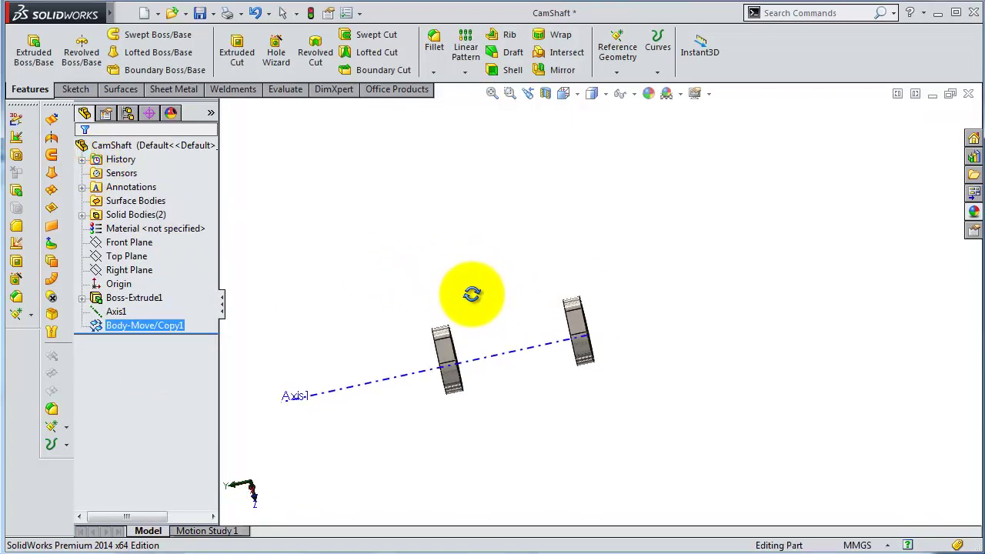
scroll(484, 253, down, 1)
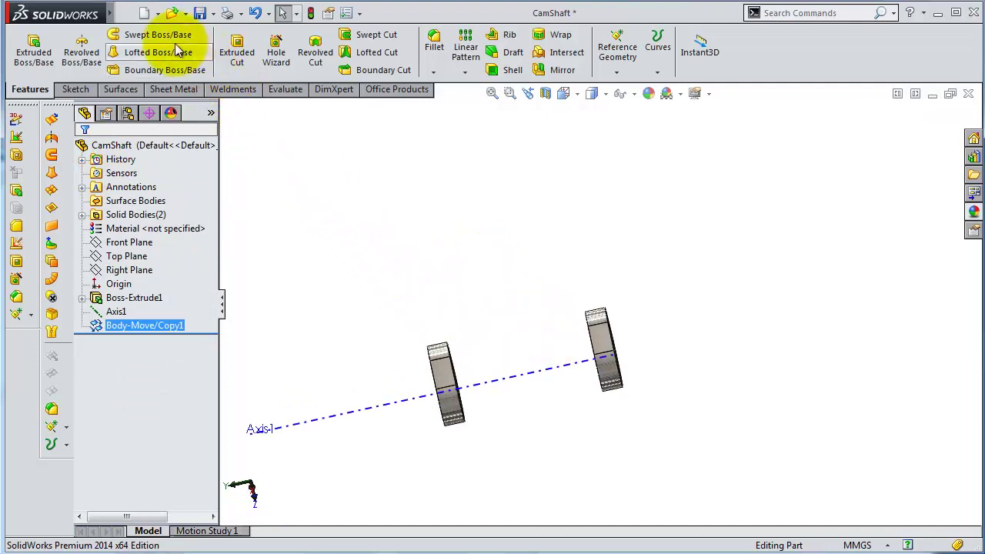
mouse_move(54, 13)
click(216, 13)
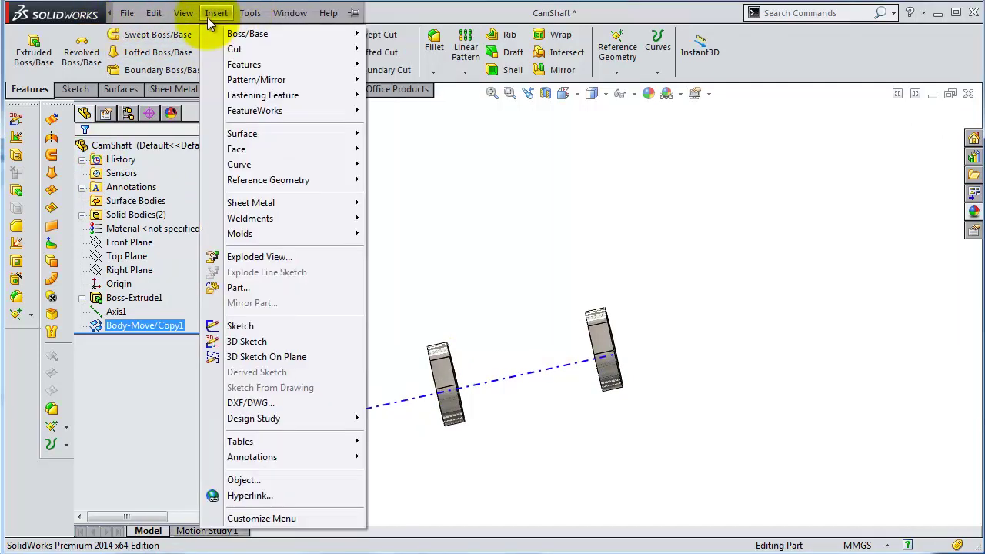
mouse_move(241, 134)
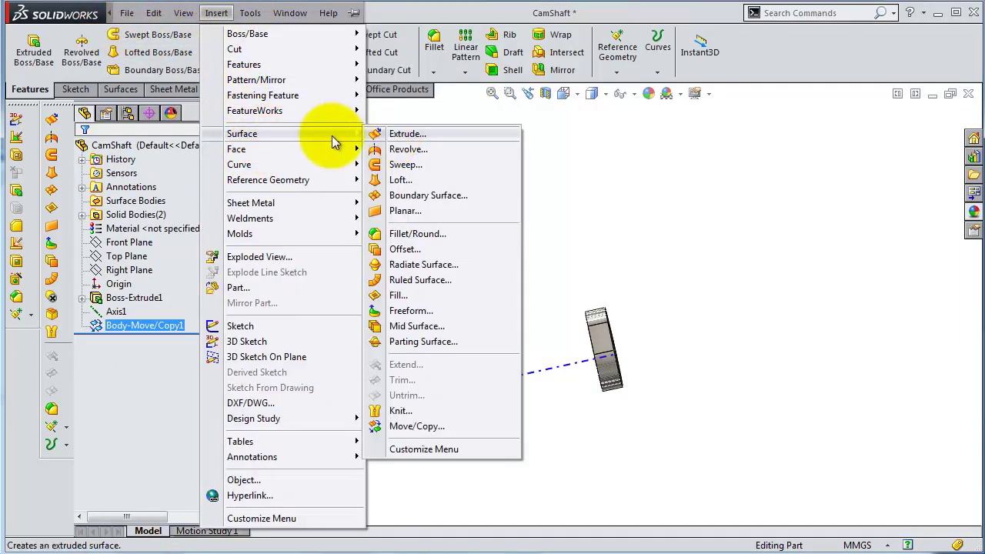
Rotate the second cam lobe 180° about Axis1 as Body-Move/Copy2.
click(427, 425)
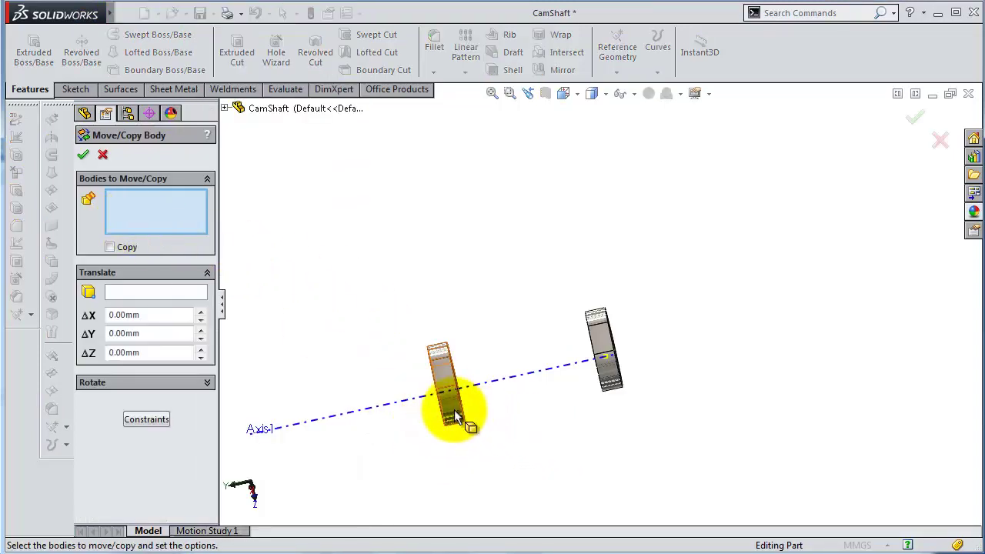
click(454, 409)
click(134, 293)
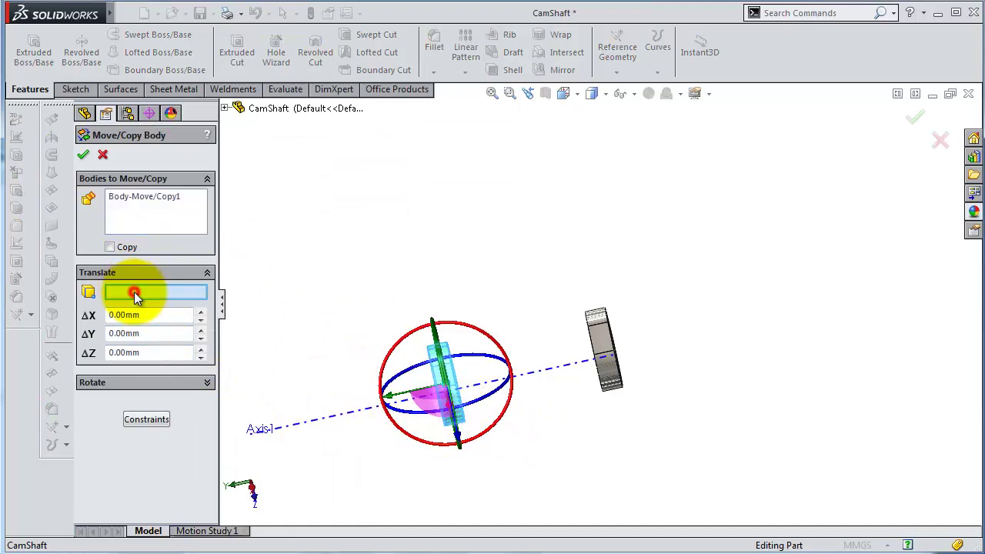
click(115, 382)
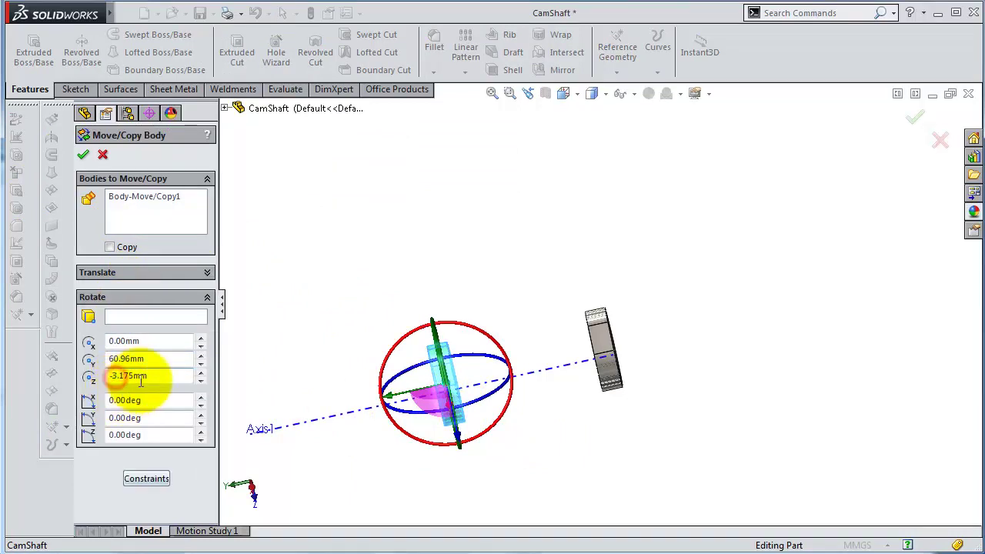
click(145, 316)
click(362, 416)
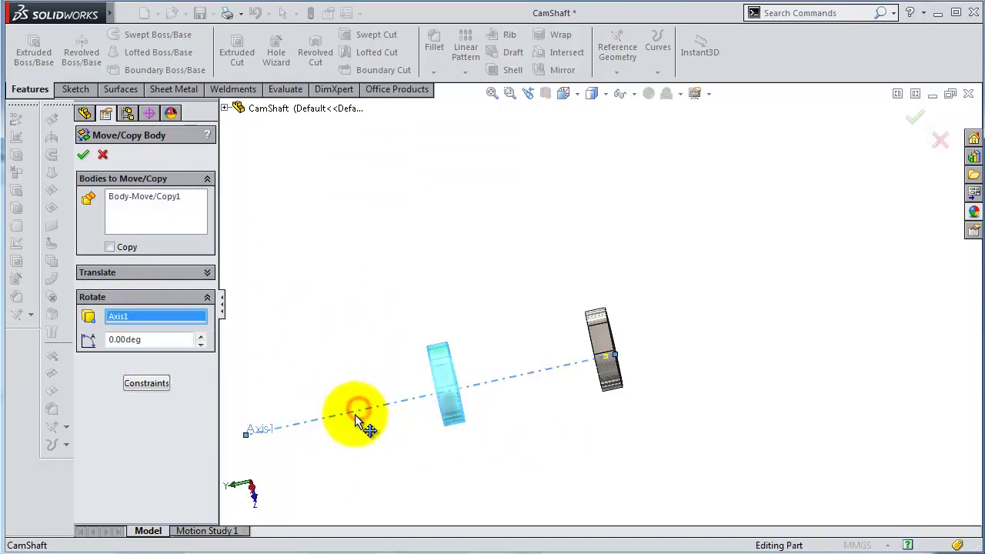
click(171, 339)
text(180)
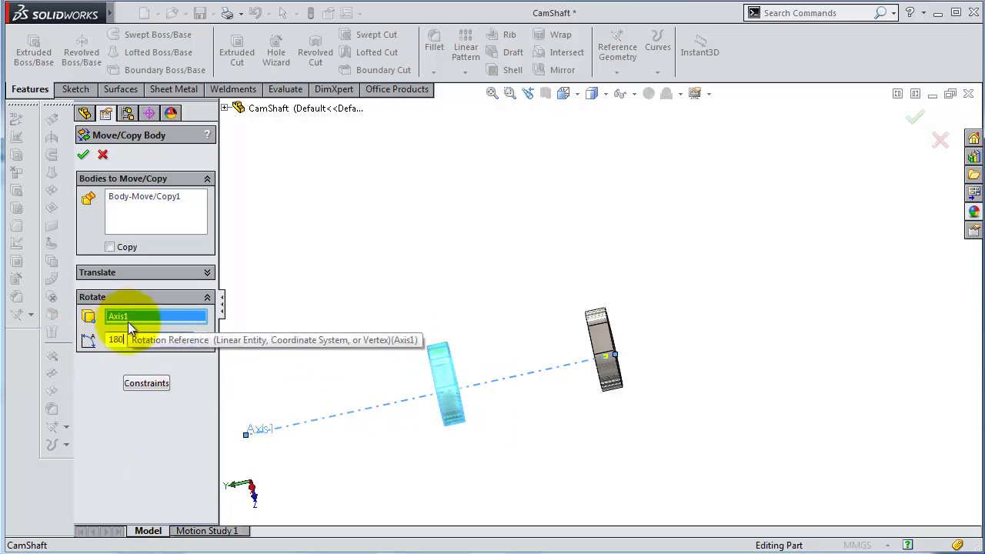
key(Return)
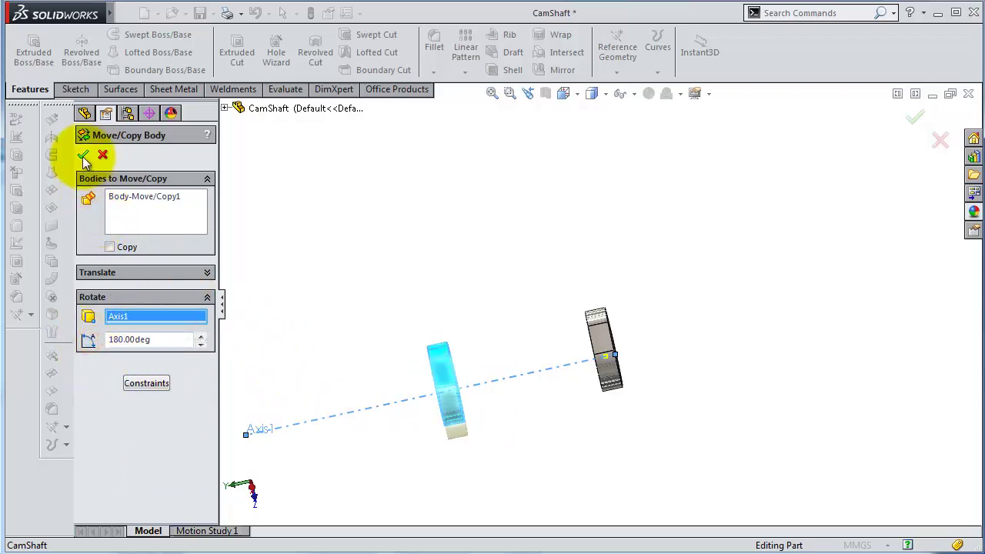
click(83, 154)
mouse_move(350, 276)
middle_down()
mouse_move(369, 259)
mouse_move(255, 228)
mouse_move(373, 278)
mouse_move(231, 378)
middle_up()
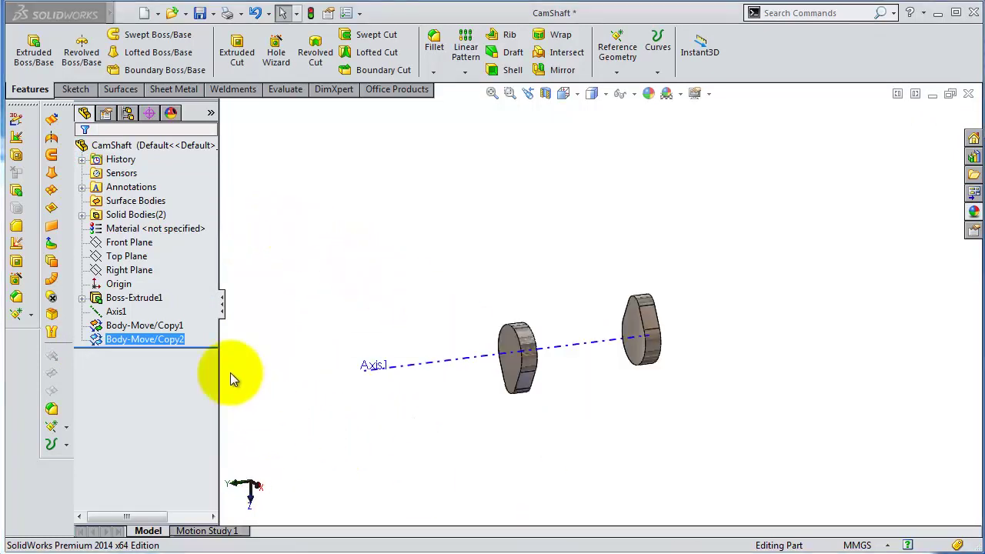
Sketch a circle at the origin on the Top Plane and dimension it Ø19 mm.
click(138, 258)
click(159, 234)
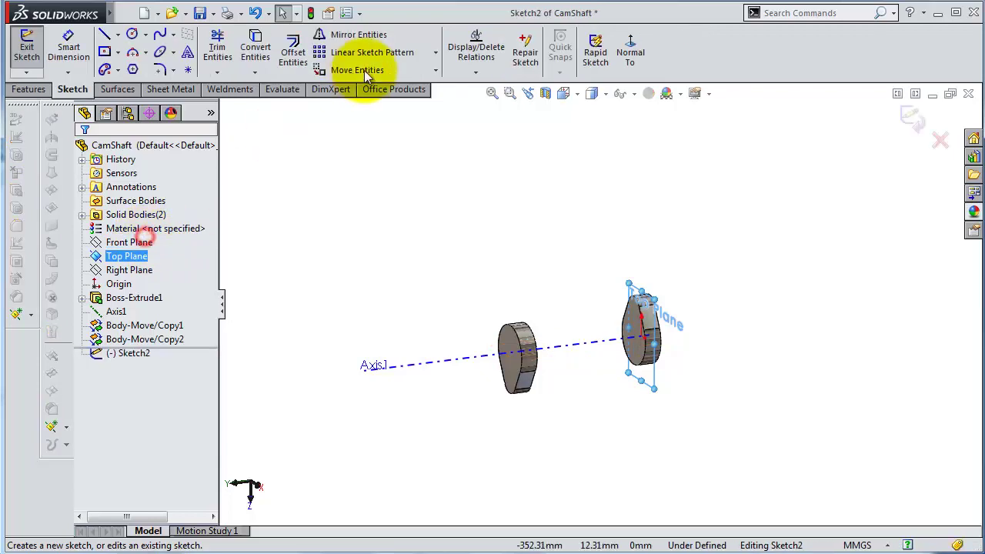
click(635, 46)
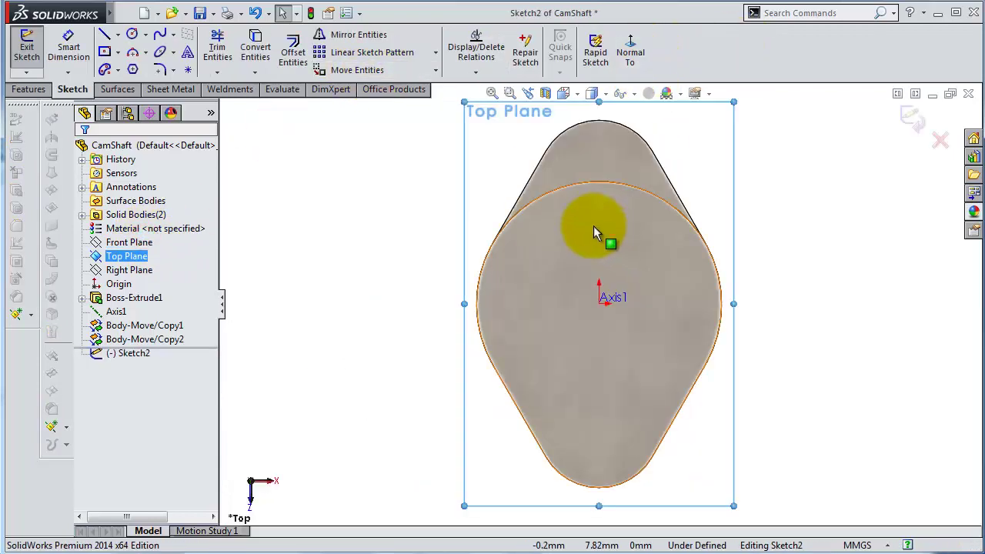
click(133, 36)
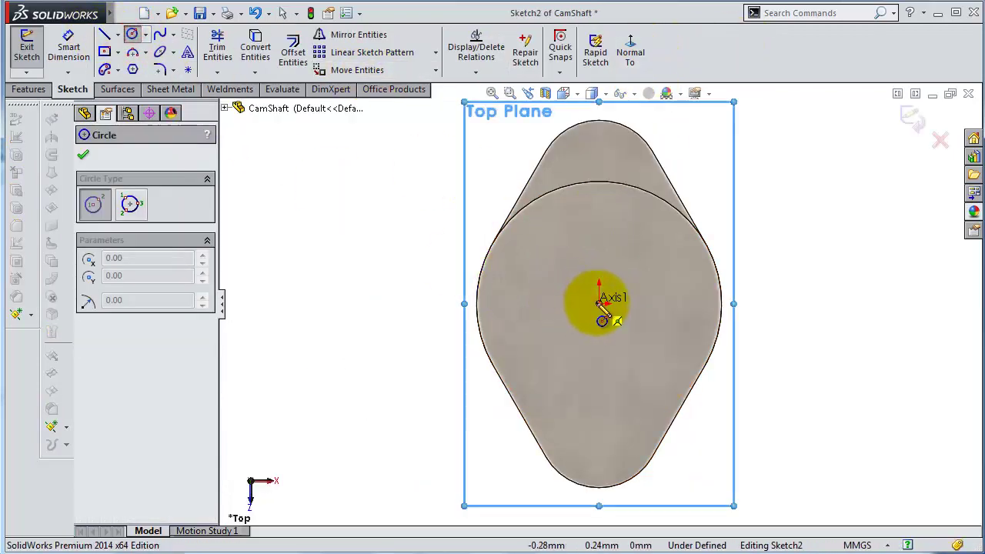
click(598, 303)
click(555, 245)
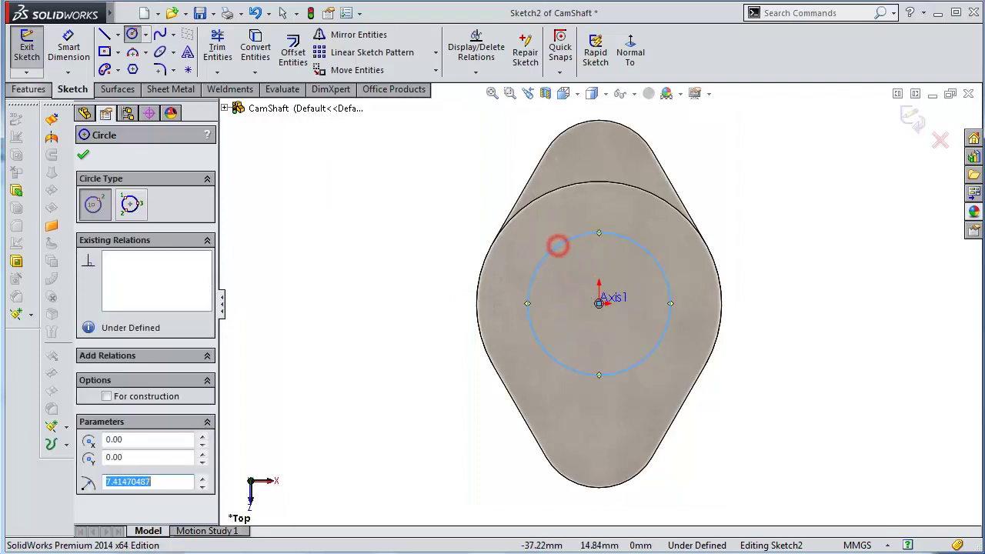
click(80, 46)
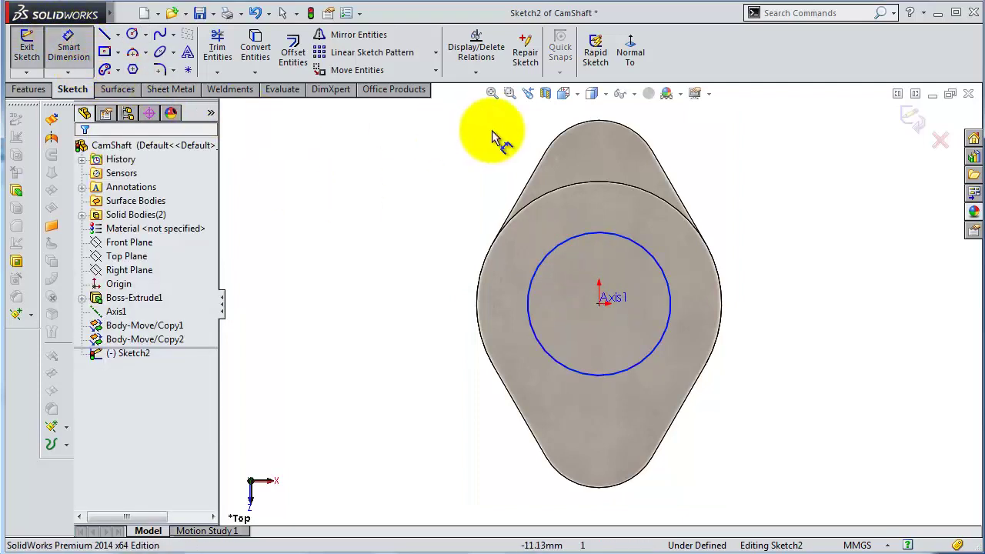
click(567, 237)
click(428, 217)
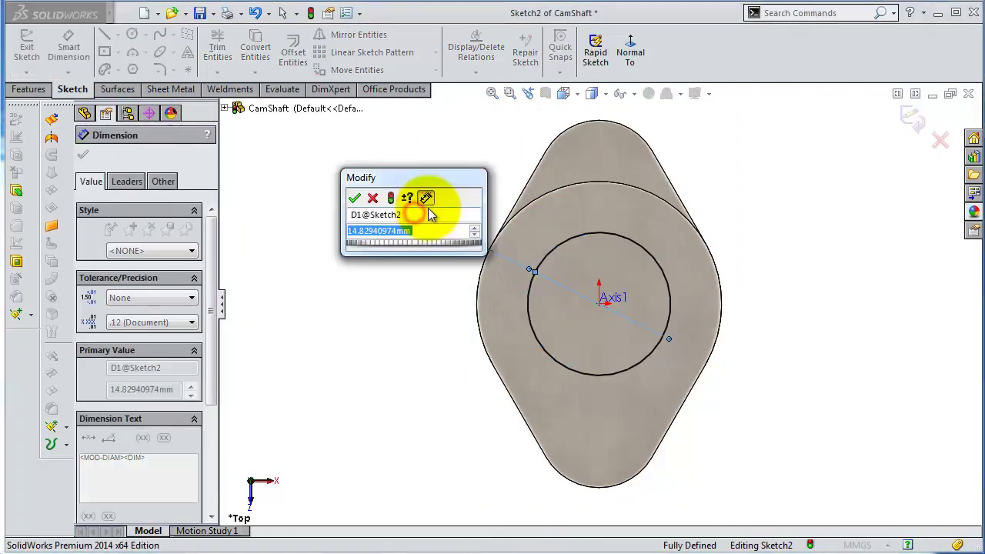
text(19)
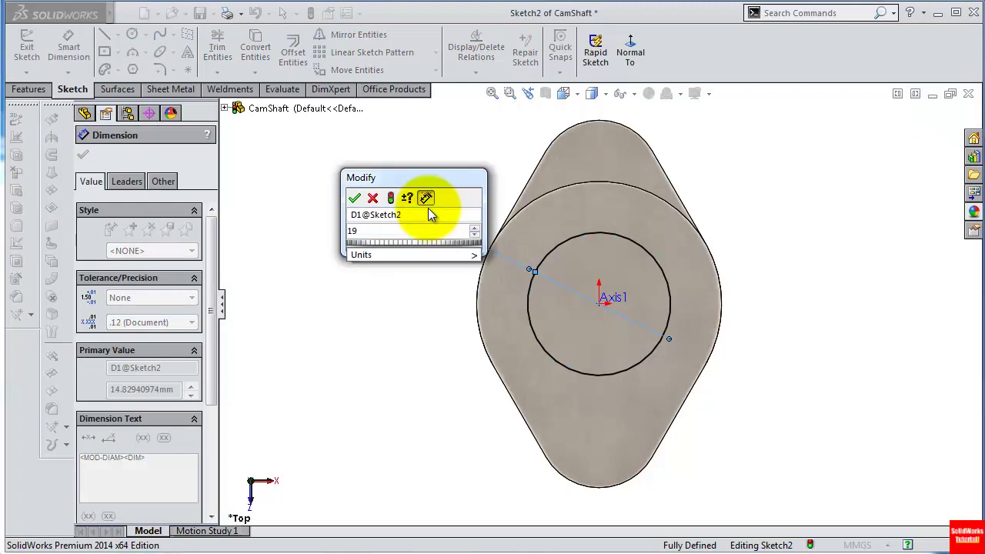
key(Return)
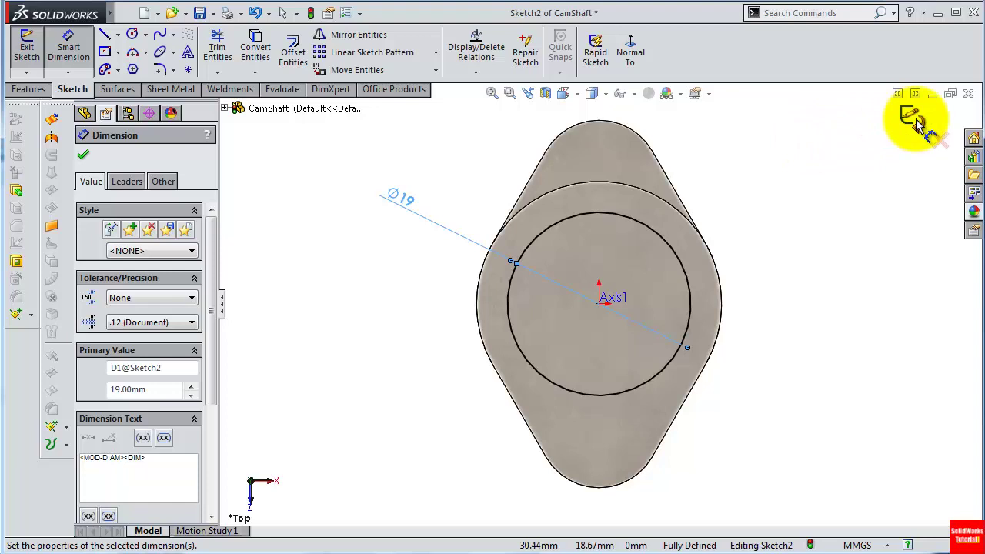
click(27, 89)
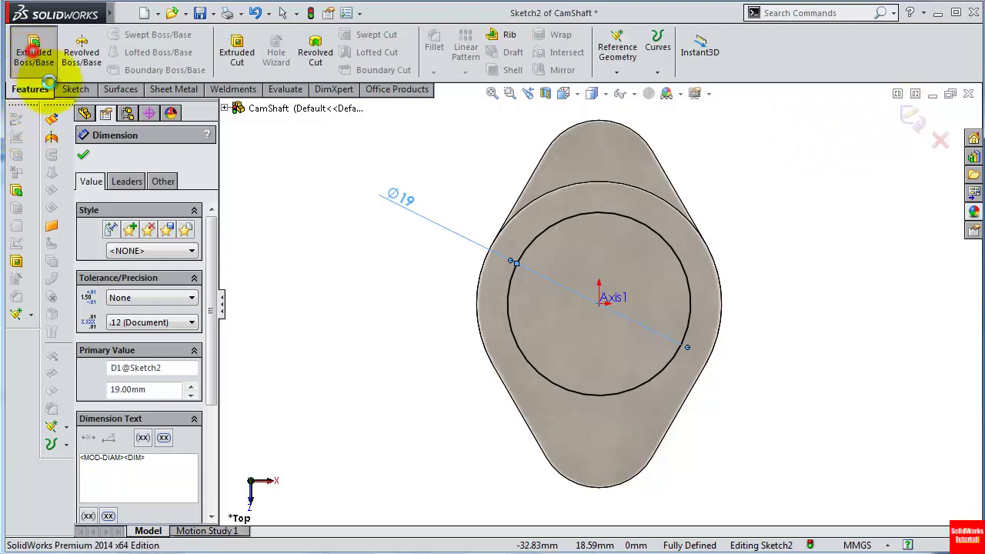
Extrude the Ø19 circle starting from a reversed 25.4 mm offset.
click(34, 52)
click(123, 197)
click(120, 240)
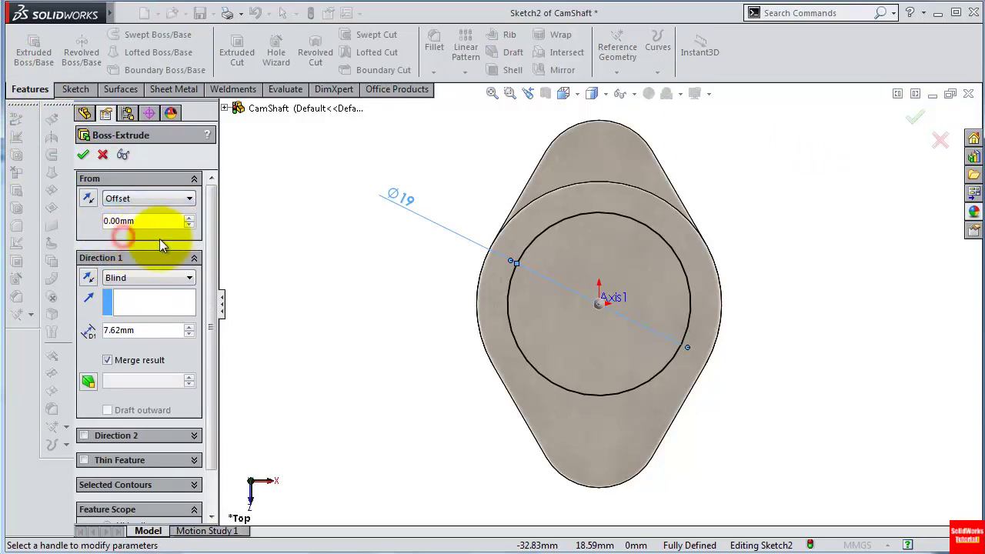
double_click(167, 220)
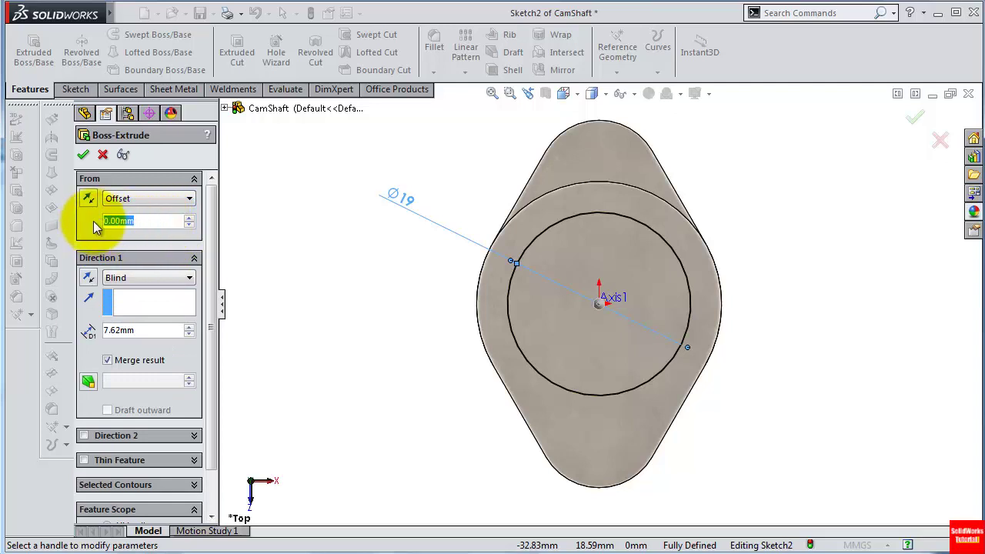
text(25.)
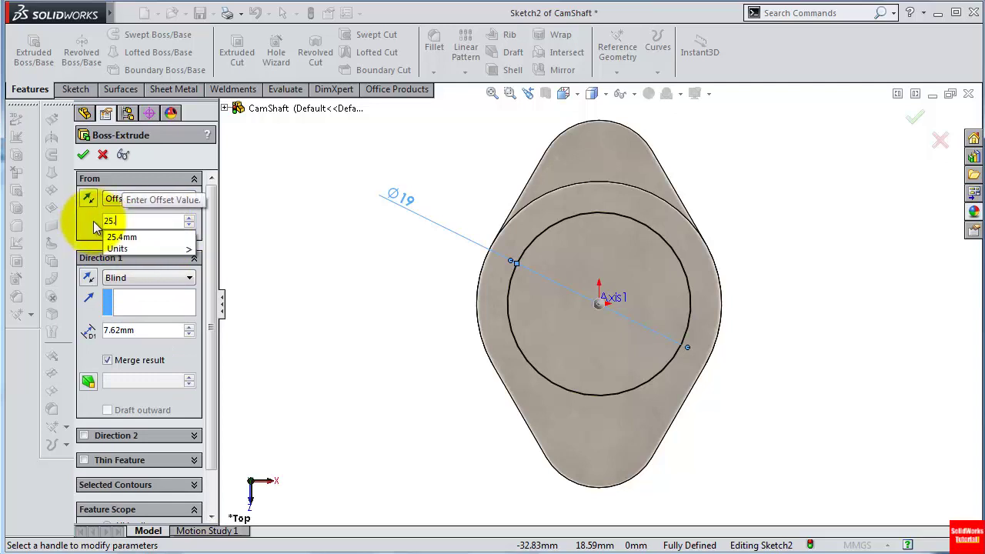
text(4)
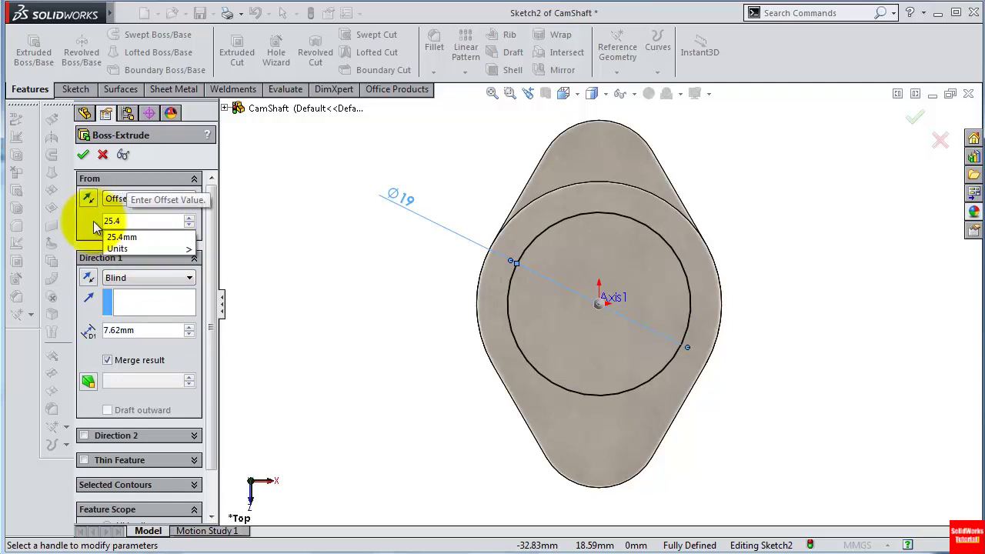
key(Return)
middle_drag(819, 228, 743, 291)
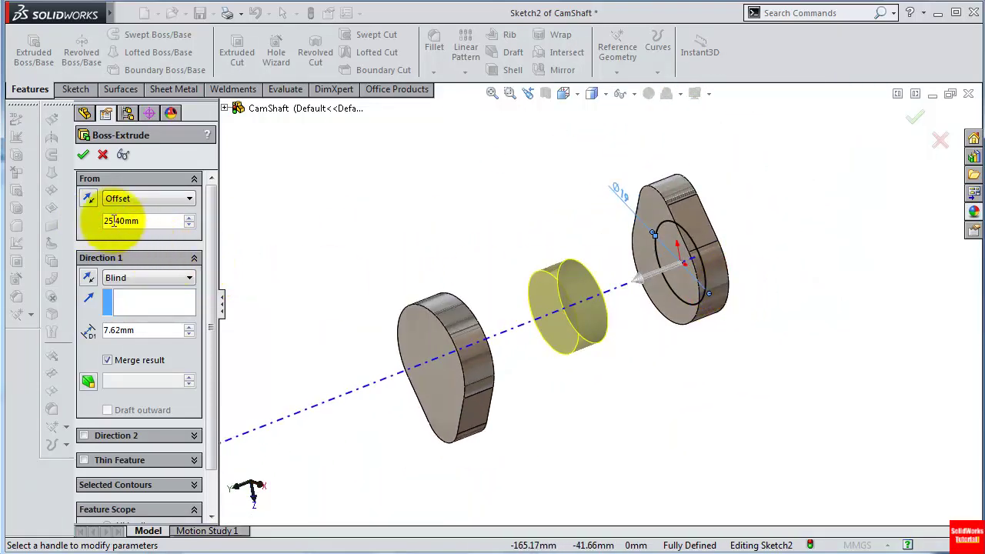
click(88, 199)
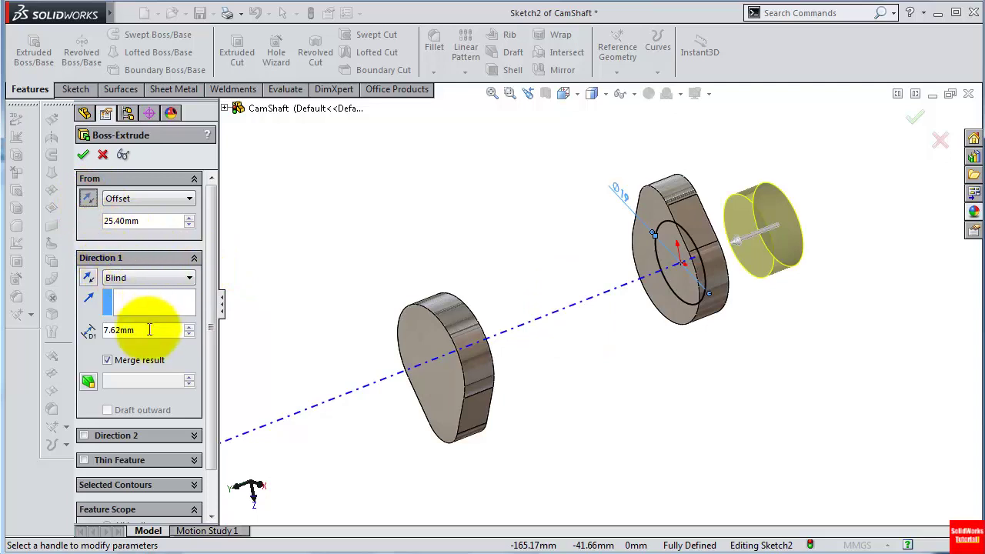
Set the shaft depth to 146.05 mm and merge it with both cam lobes.
drag(151, 330, 116, 331)
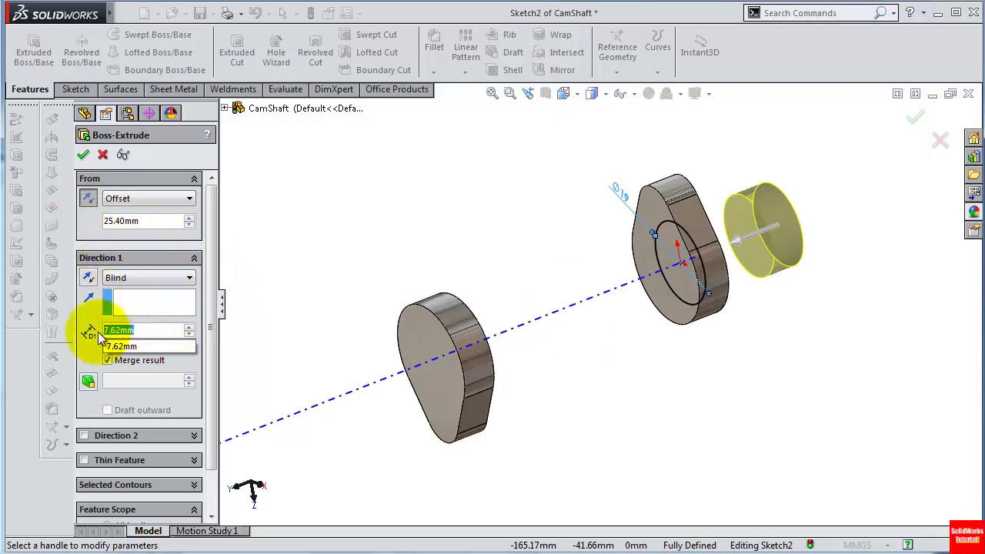
text(1)
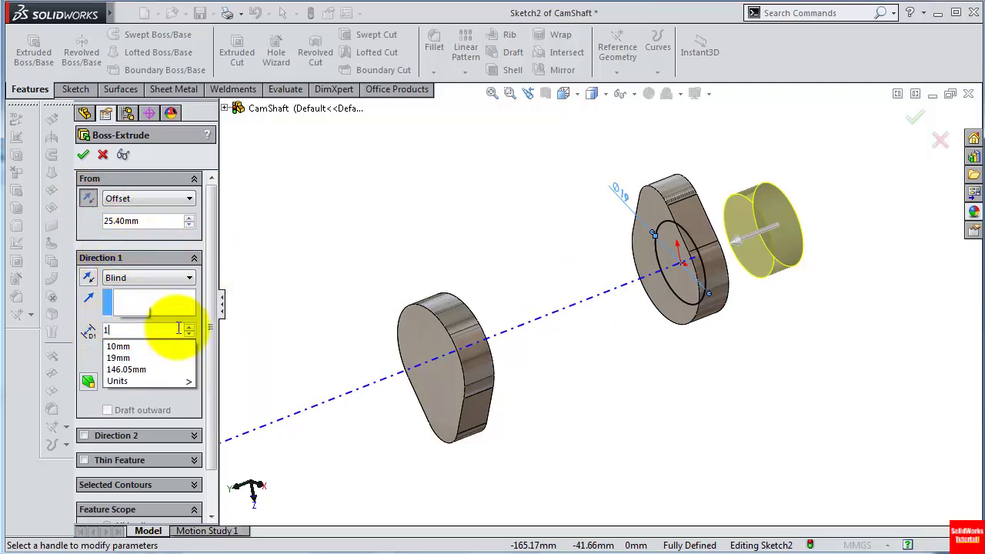
text(4)
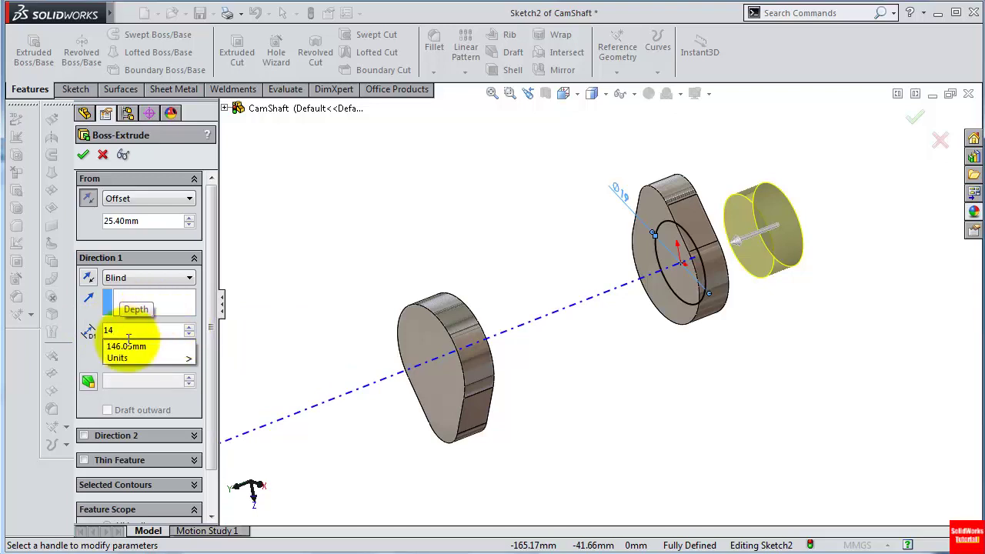
click(127, 346)
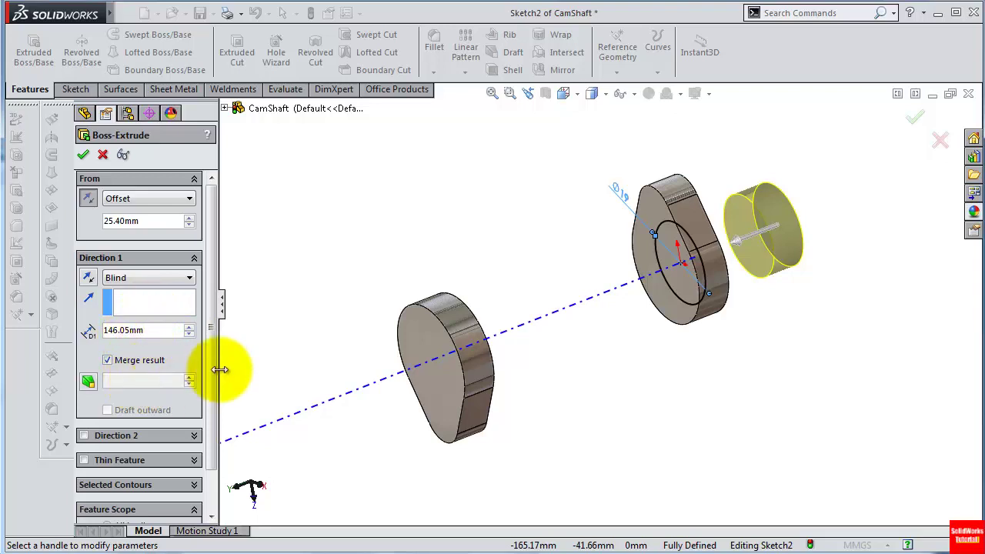
drag(212, 372, 209, 418)
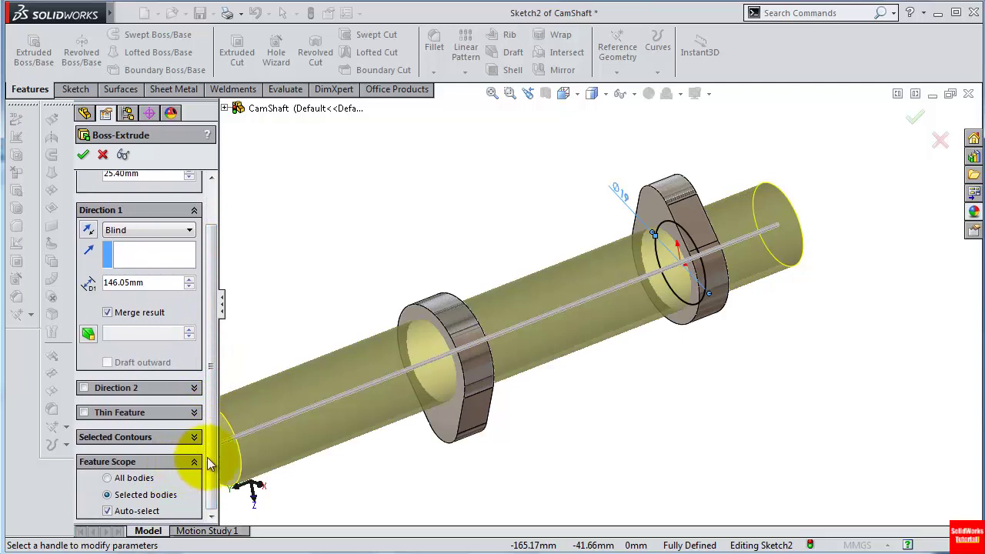
click(107, 511)
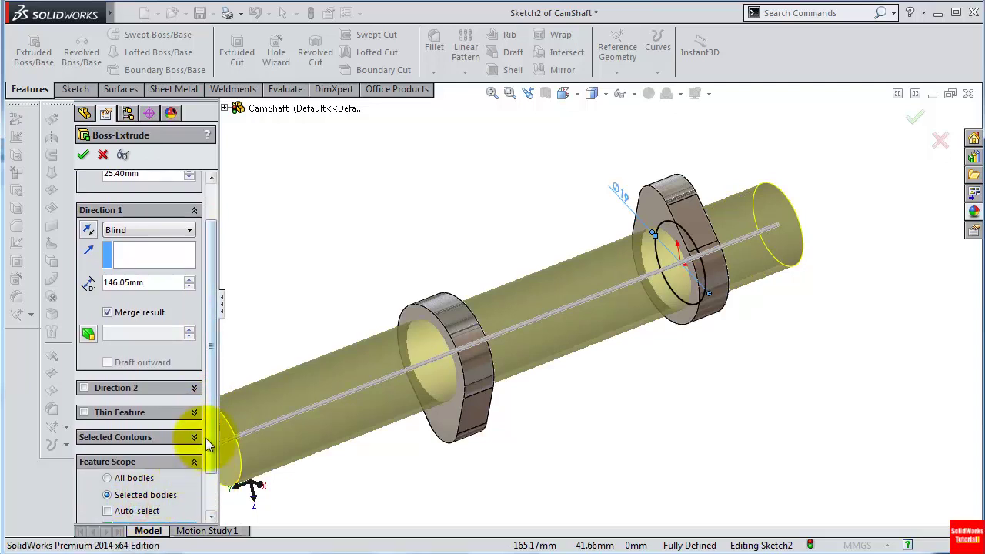
drag(211, 433, 210, 500)
click(460, 411)
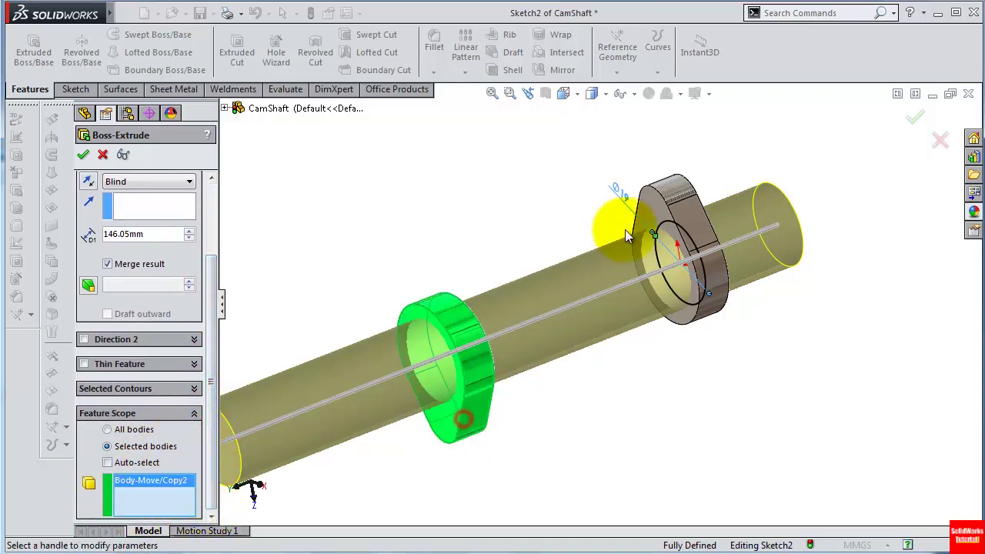
click(667, 196)
Accept the Ø19 mm Boss-Extrude2 shaft, orbit to inspect it, and begin a Linear Pattern.
key(f)
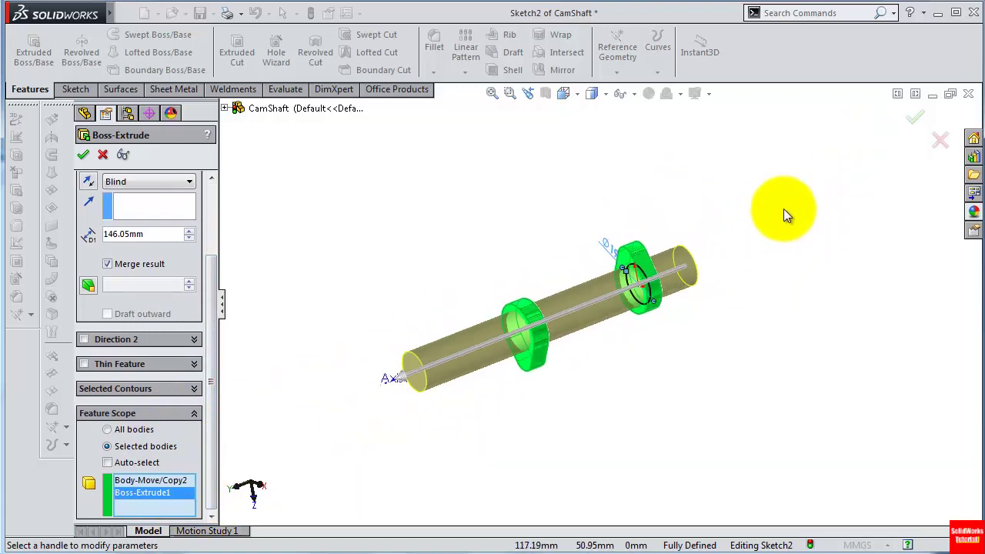
click(915, 117)
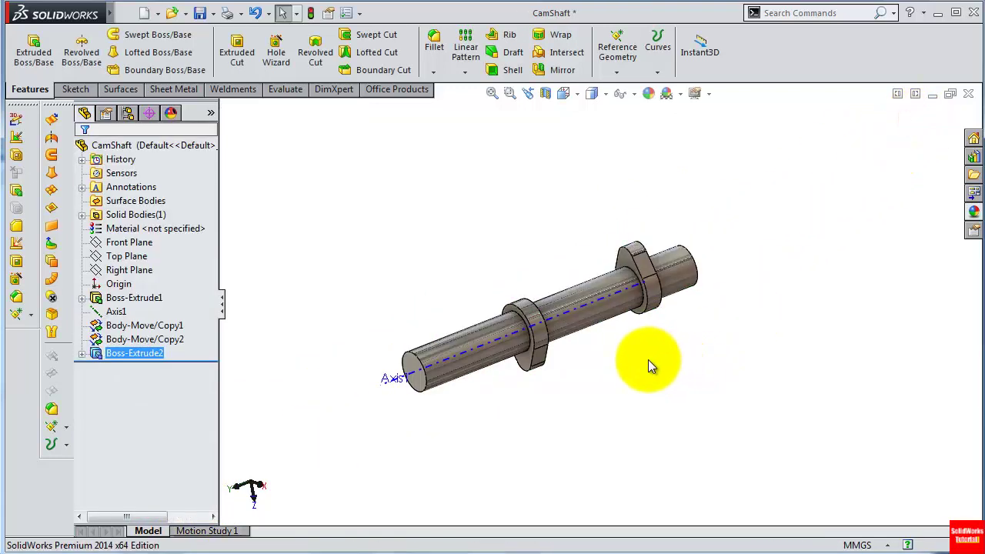
mouse_move(648, 359)
middle_down()
mouse_move(599, 353)
mouse_move(633, 374)
middle_up()
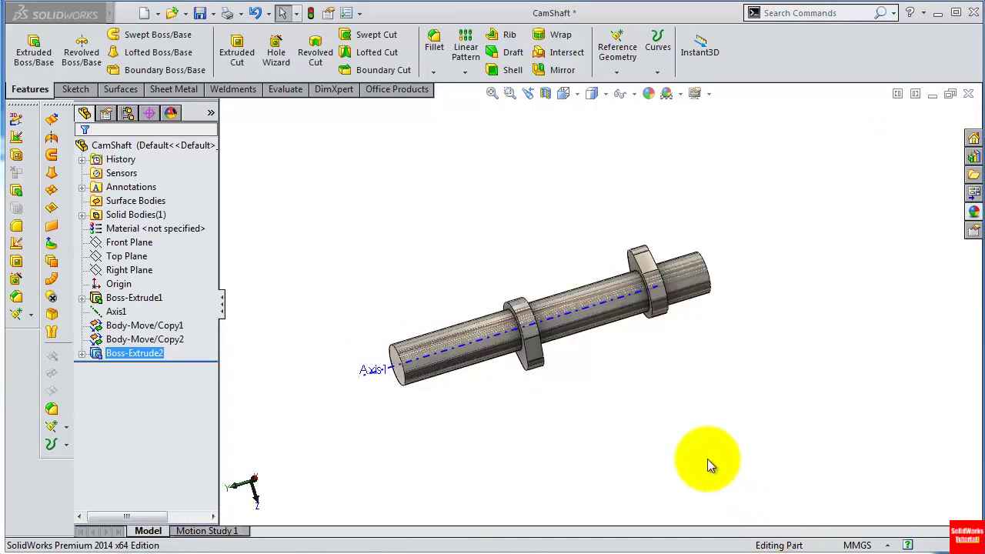
mouse_move(707, 459)
middle_down()
mouse_move(726, 454)
mouse_move(650, 416)
mouse_move(615, 356)
middle_up()
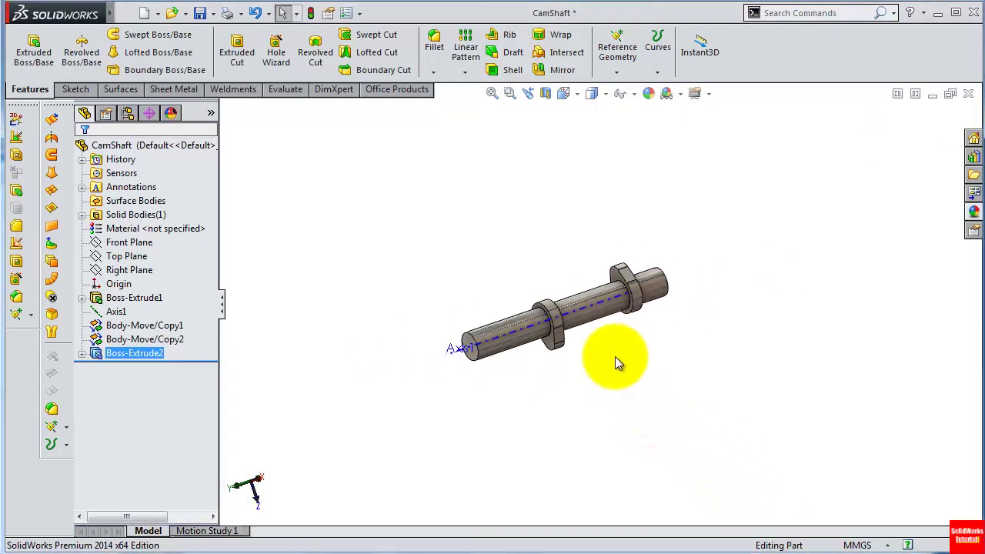
click(466, 48)
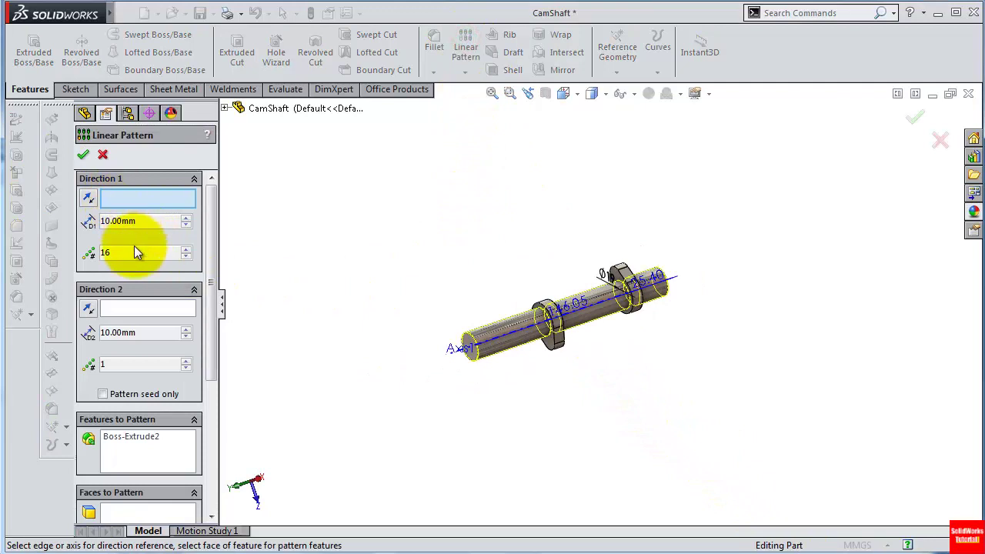
Set the pattern direction to Axis1 with 146.05 mm spacing and 3 instances.
click(194, 289)
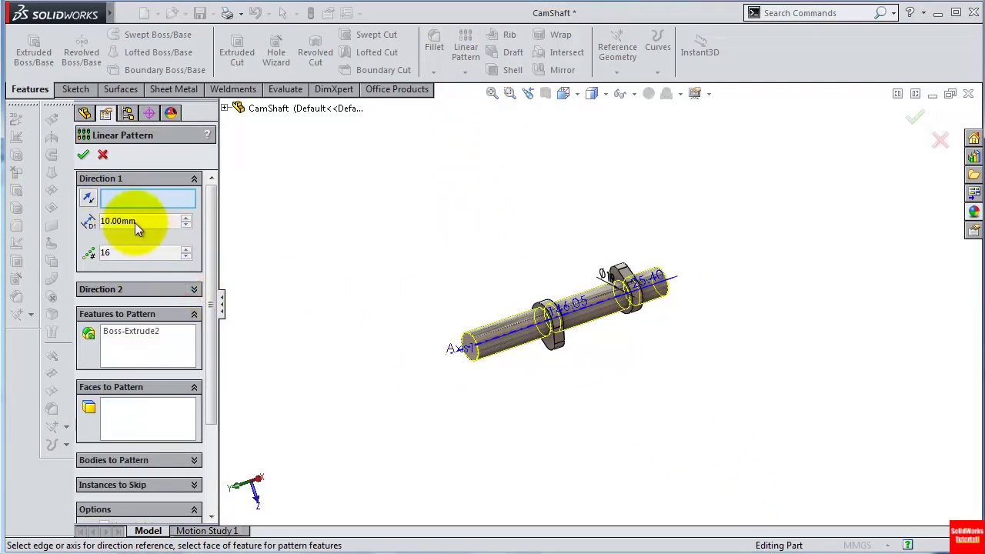
click(465, 350)
drag(157, 221, 117, 221)
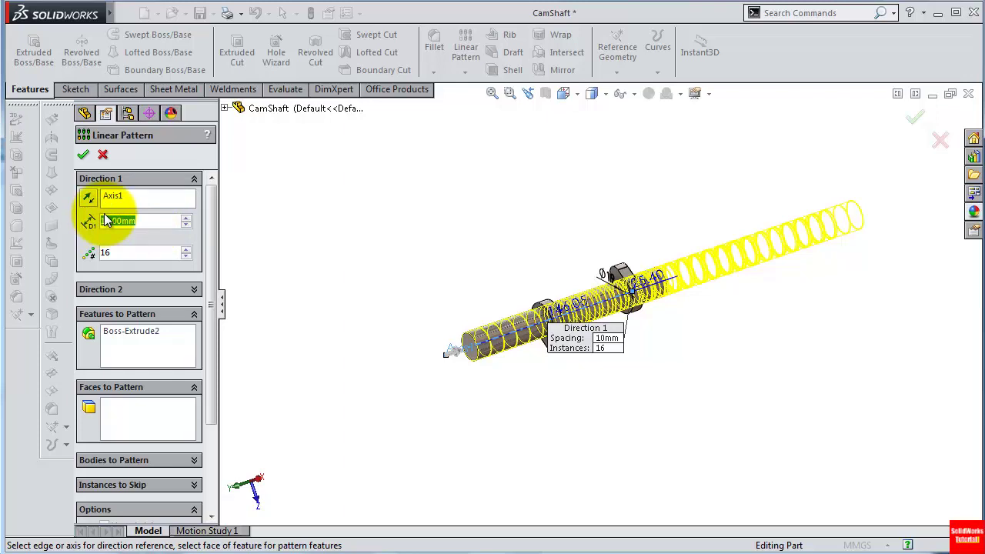
right_click(106, 221)
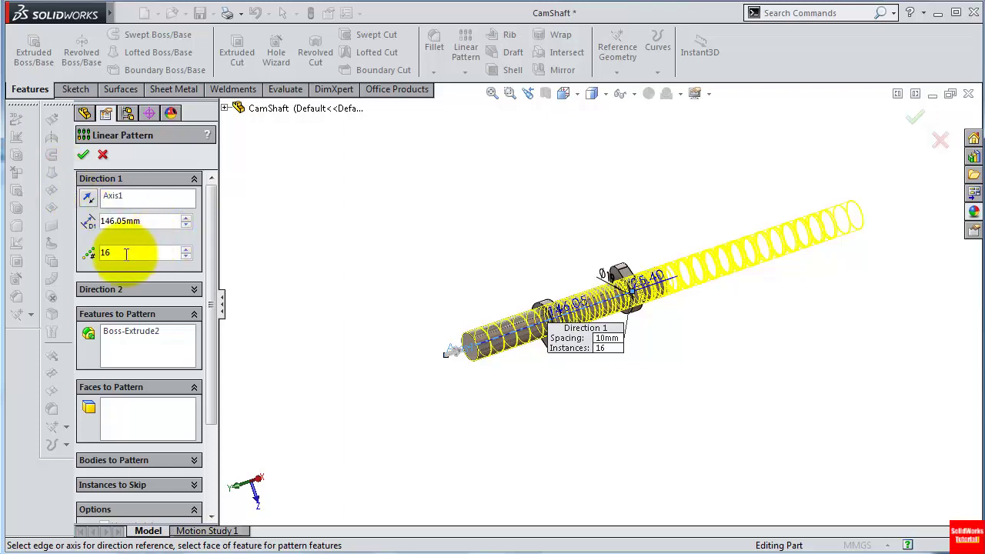
double_click(135, 253)
text(3)
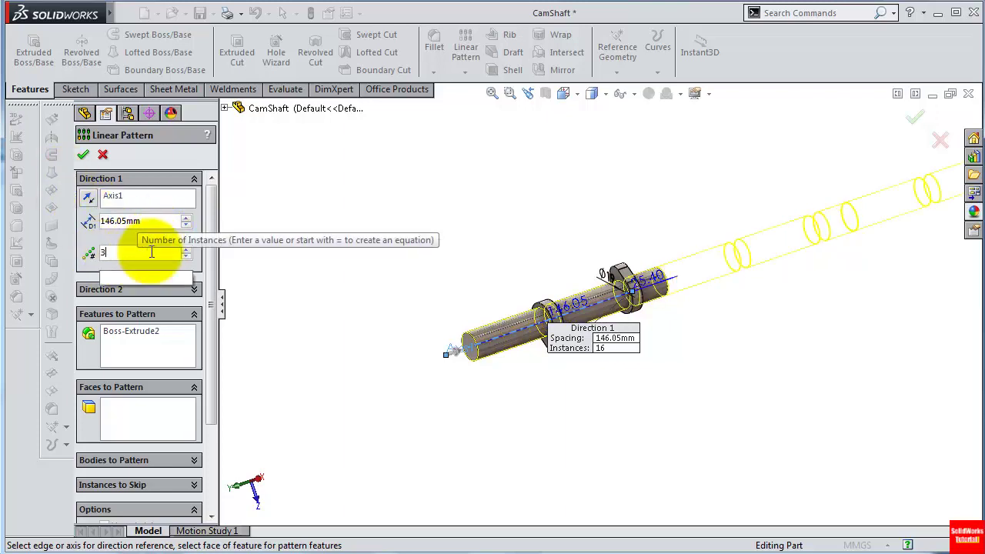
key(Return)
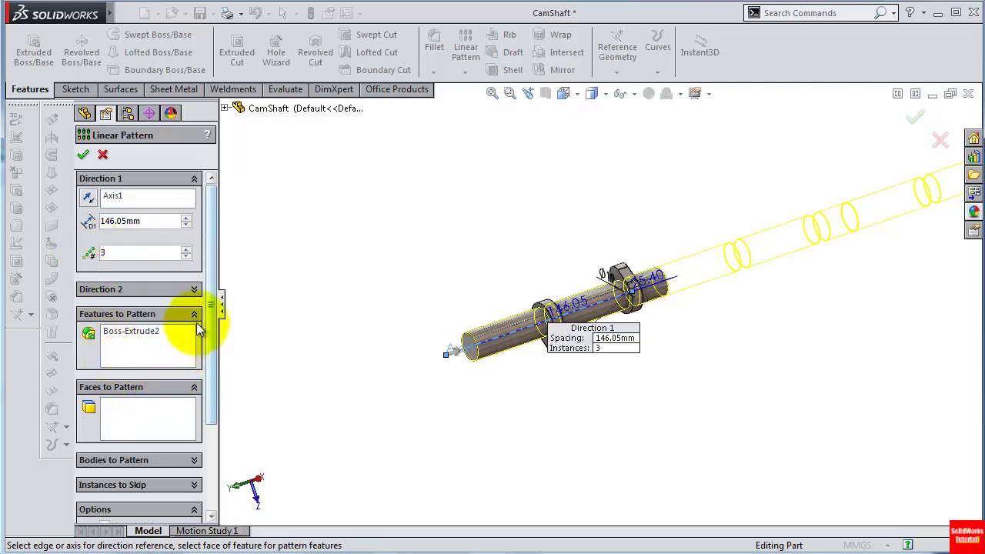
Pattern the Boss-Extrude2 body in the reversed direction and accept the pattern.
drag(214, 319, 201, 373)
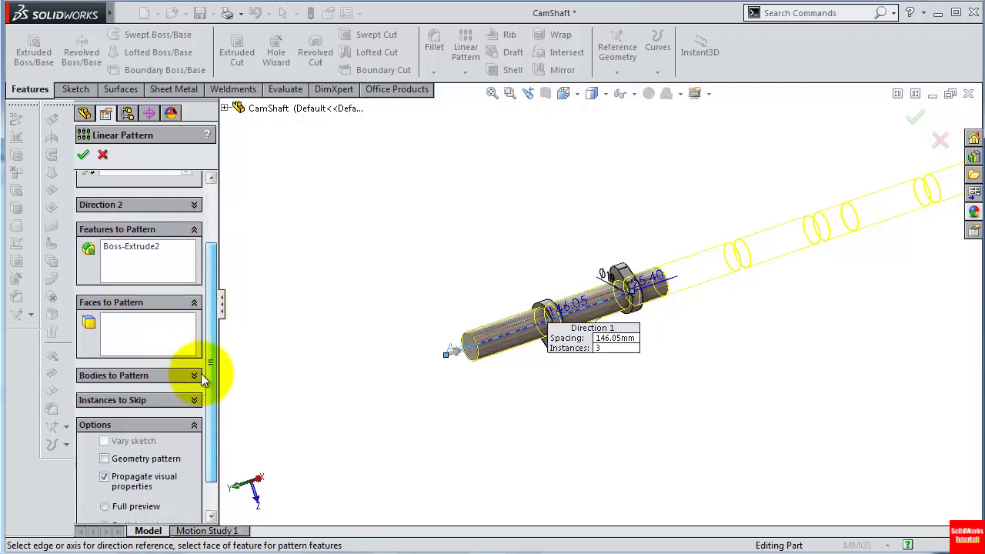
click(198, 375)
click(575, 296)
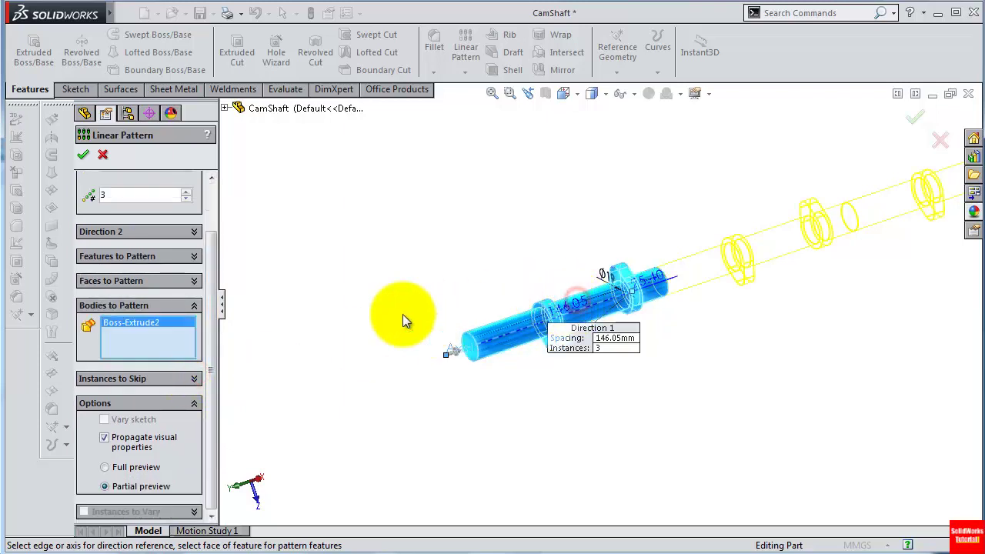
drag(212, 262, 213, 204)
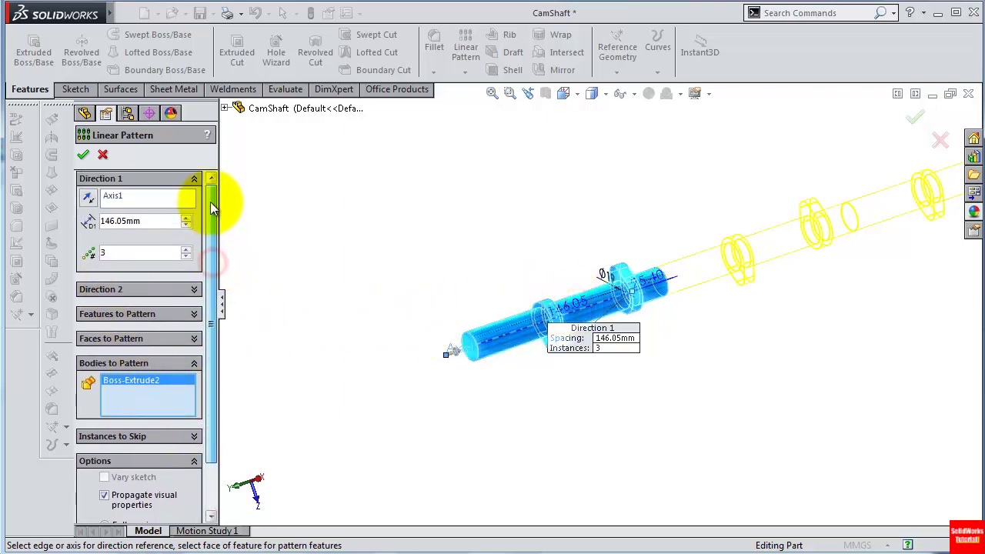
click(88, 197)
mouse_move(332, 260)
middle_down()
mouse_move(525, 415)
mouse_move(548, 414)
middle_up()
drag(213, 383, 206, 443)
click(83, 154)
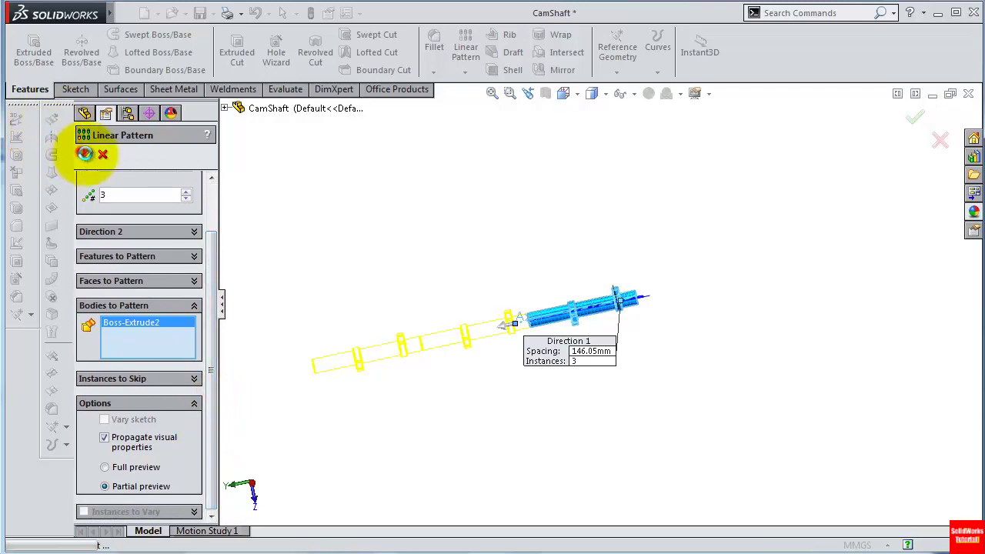
Zoom and orbit to inspect the three-section LPattern1 camshaft, then bring up the Insert menu.
scroll(504, 331, down, 2)
scroll(515, 350, down, 1)
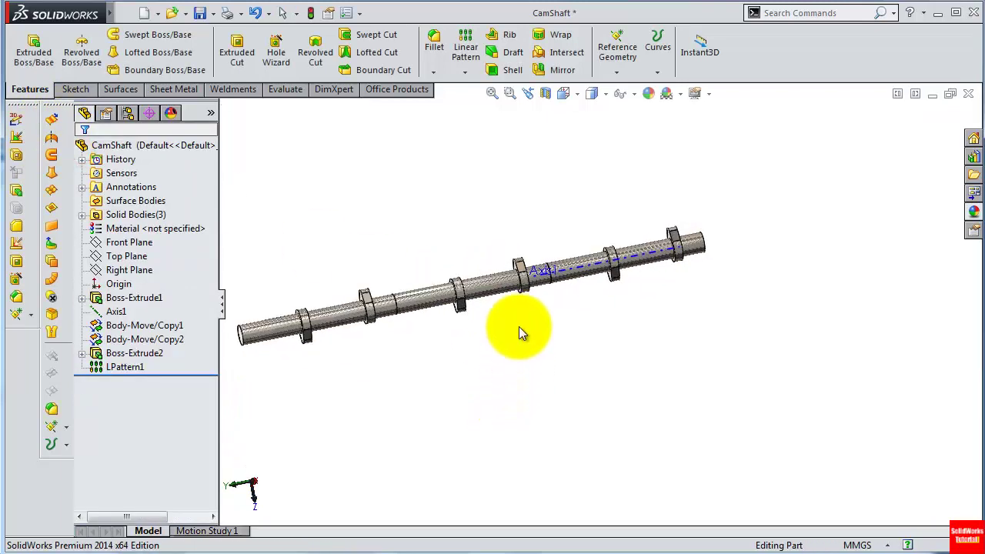
scroll(508, 300, down, 2)
scroll(492, 275, down, 2)
scroll(567, 292, up, 3)
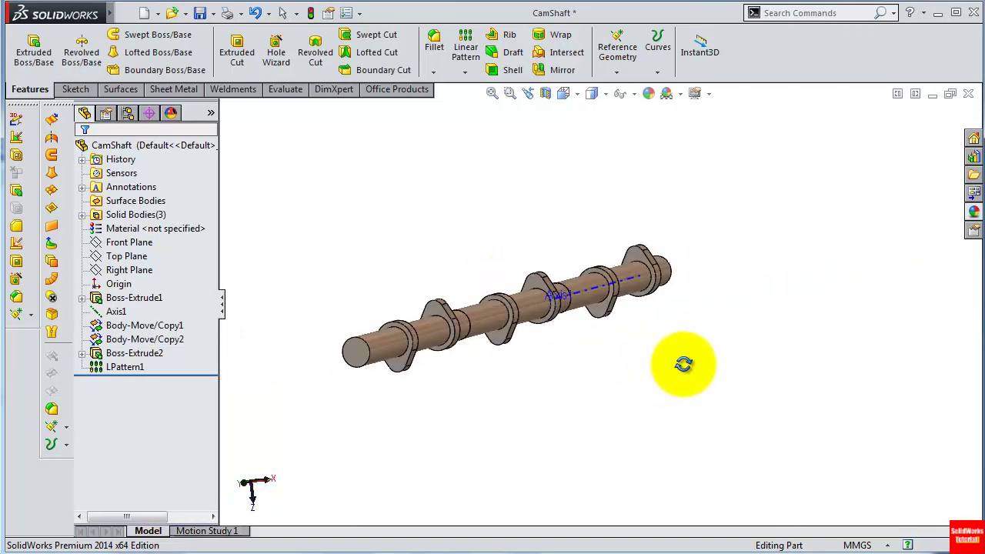
mouse_move(688, 363)
middle_down()
mouse_move(694, 378)
mouse_move(613, 396)
mouse_move(605, 415)
middle_up()
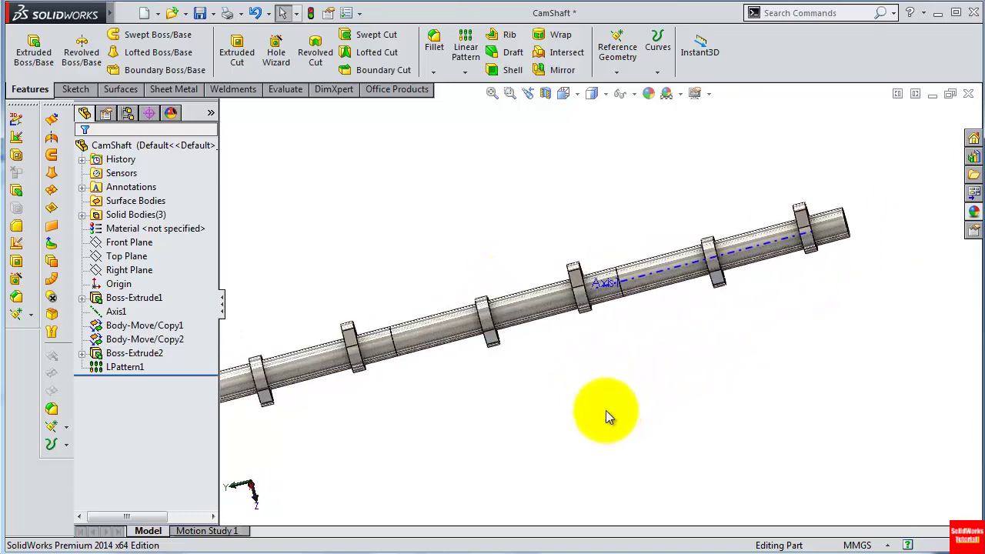
mouse_move(114, 13)
click(216, 13)
mouse_move(241, 134)
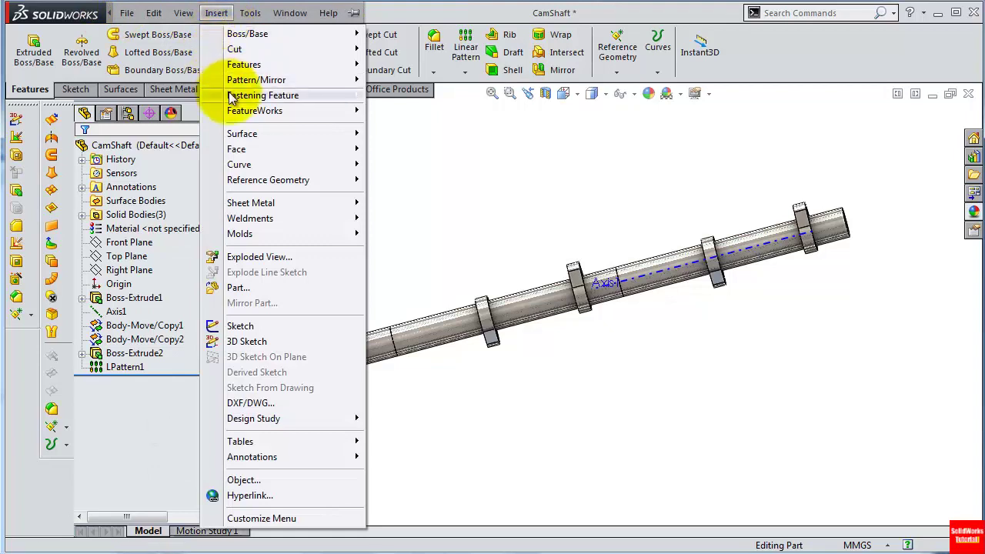
Rotate the middle body LPattern1[1] 120° about Axis1 with Move/Copy Body.
click(460, 426)
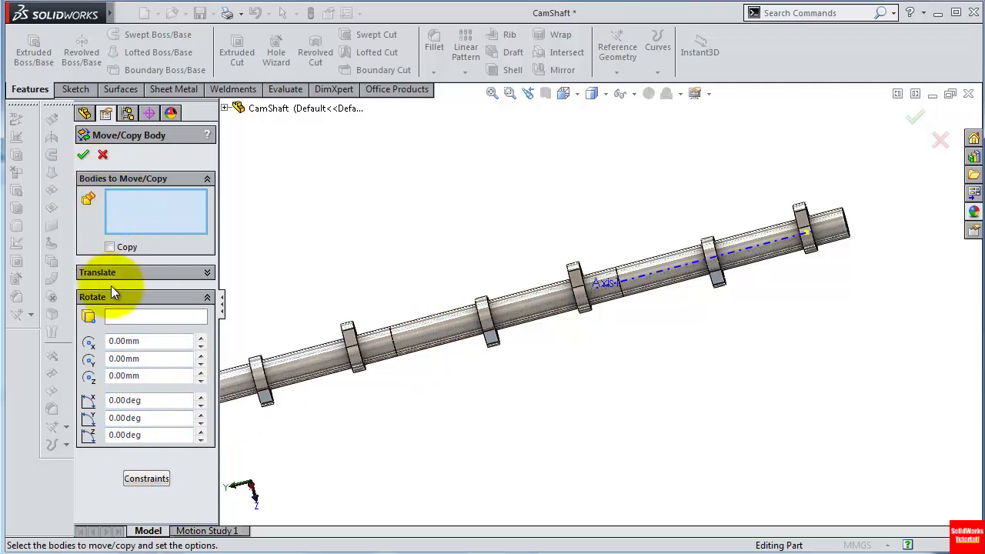
click(536, 314)
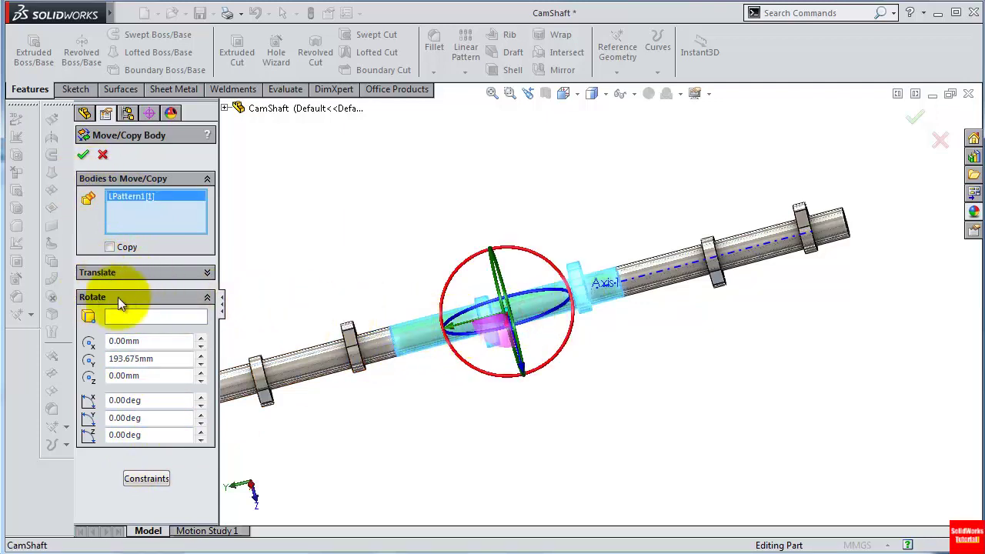
click(142, 315)
click(683, 270)
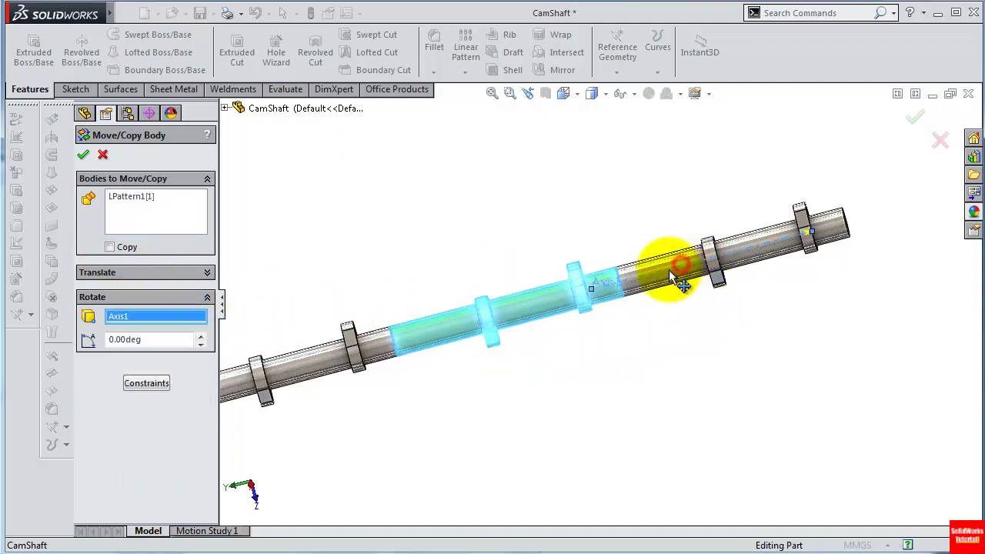
drag(159, 344, 87, 346)
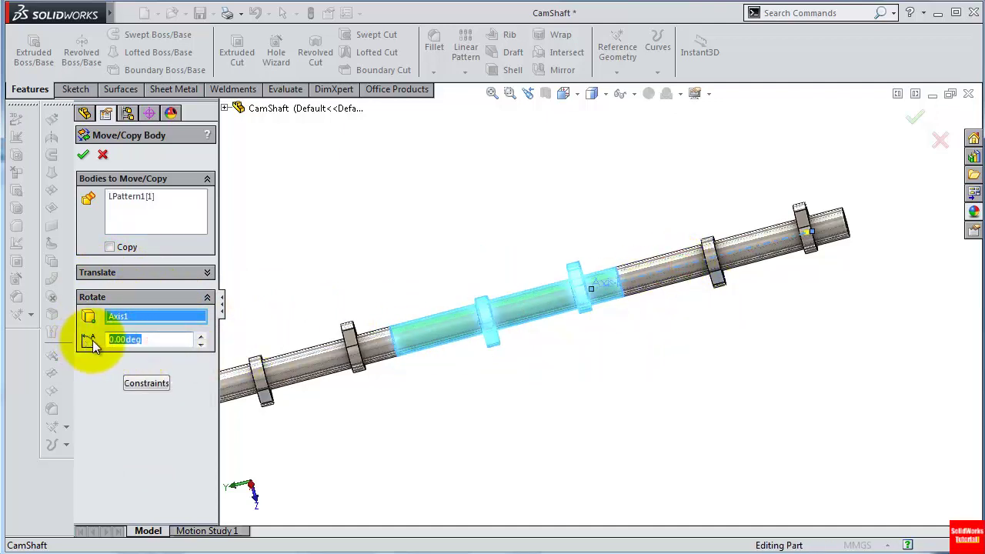
text(120)
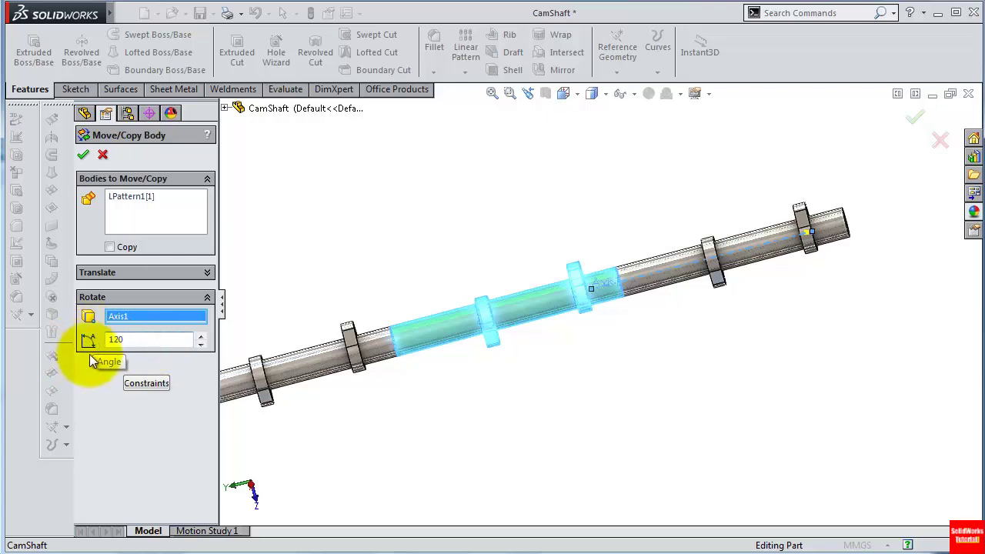
click(92, 345)
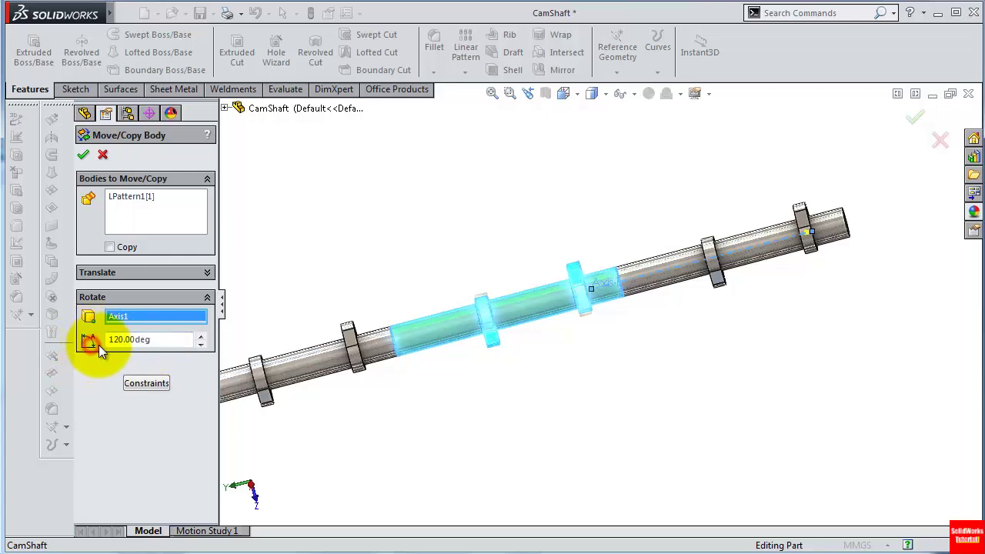
click(83, 153)
middle_drag(546, 394, 545, 387)
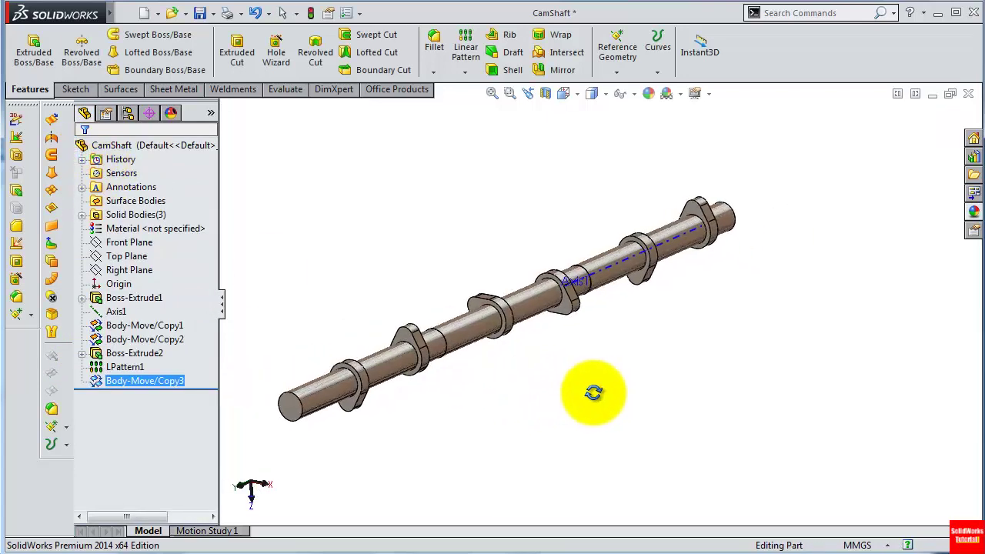
Fit the view and rotate the far-end body LPattern1[2] 240° about Axis1 with Move/Copy Body.
key(f)
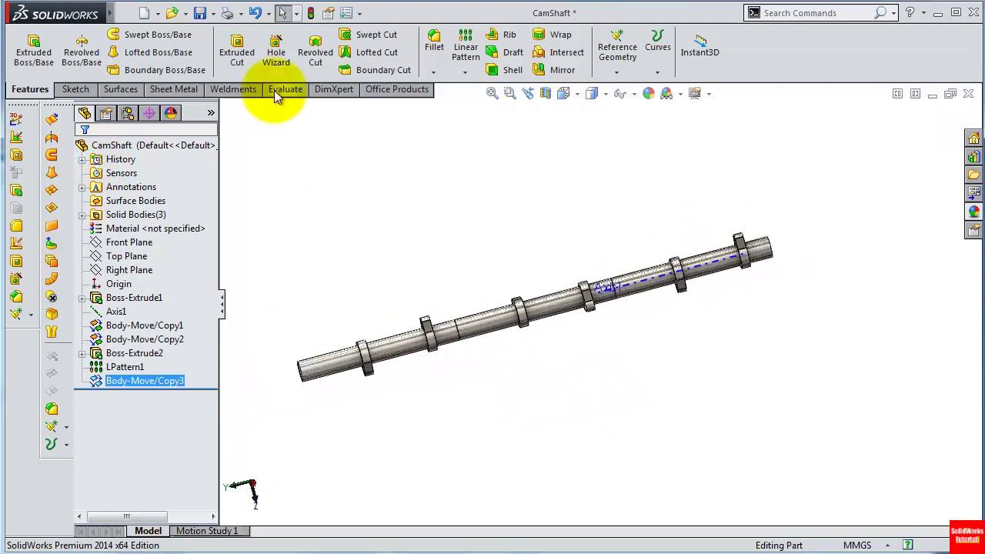
click(183, 13)
mouse_move(216, 13)
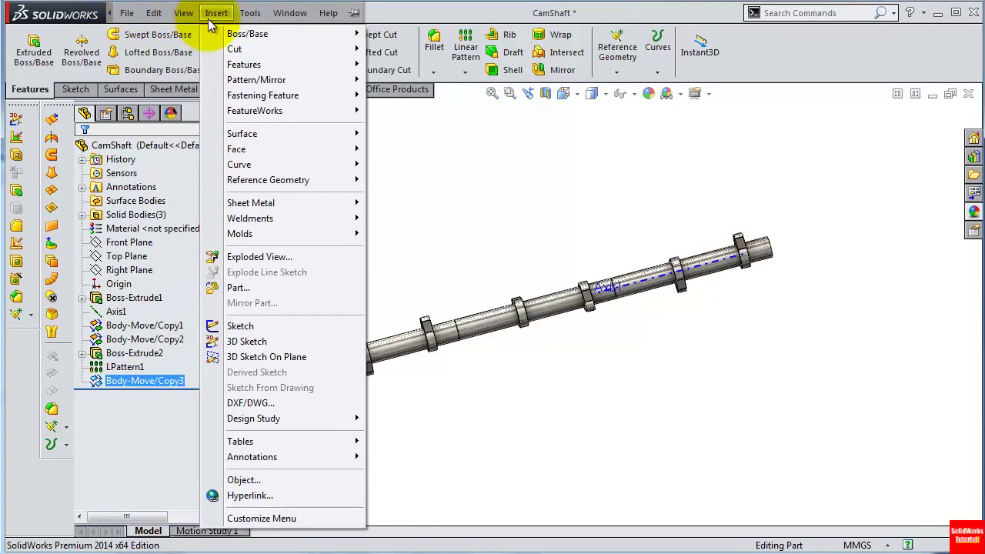
mouse_move(242, 134)
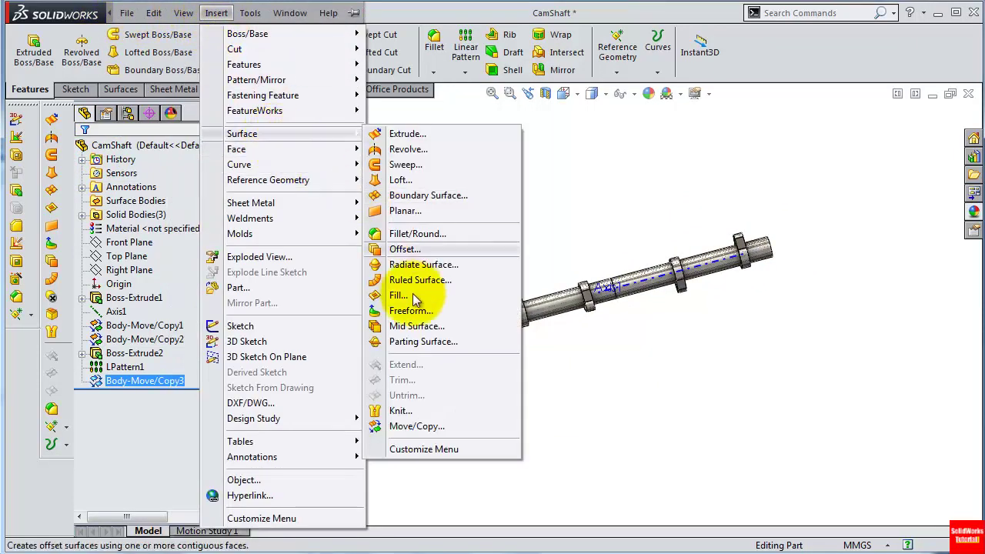
click(418, 427)
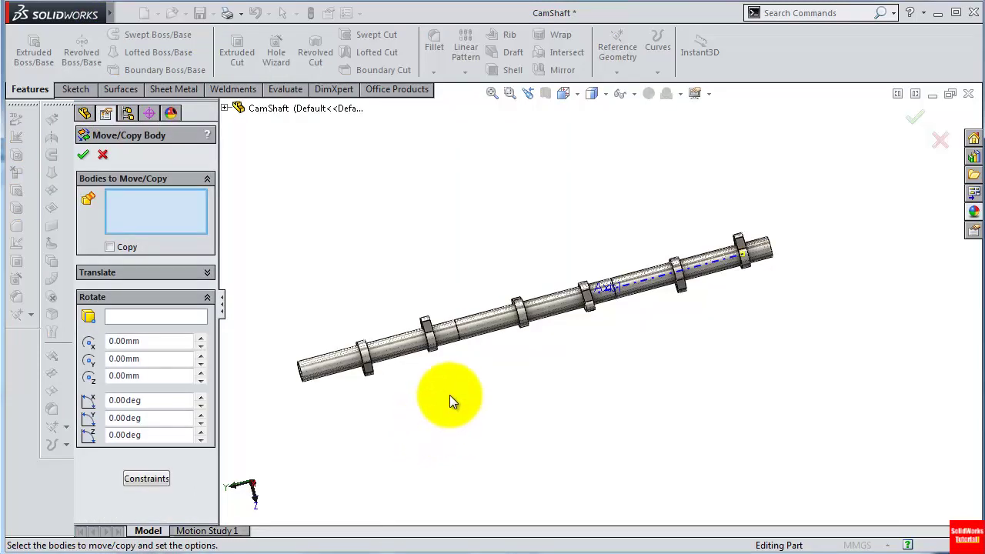
click(156, 315)
click(163, 212)
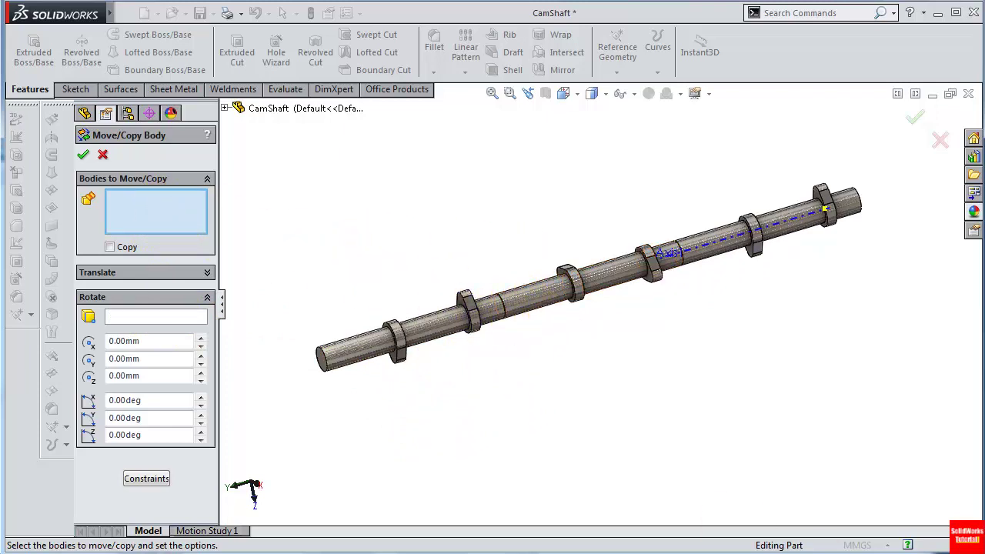
click(494, 395)
click(436, 314)
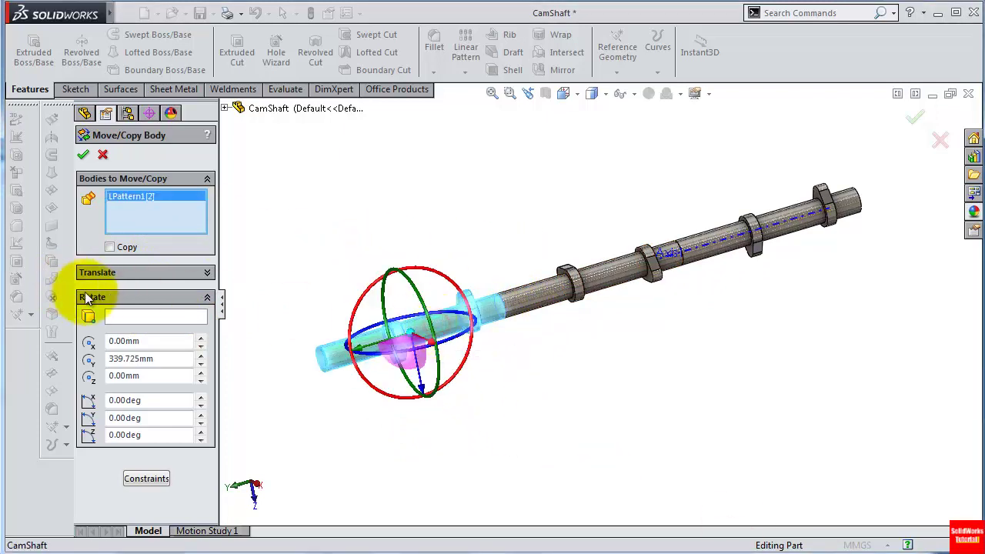
click(118, 319)
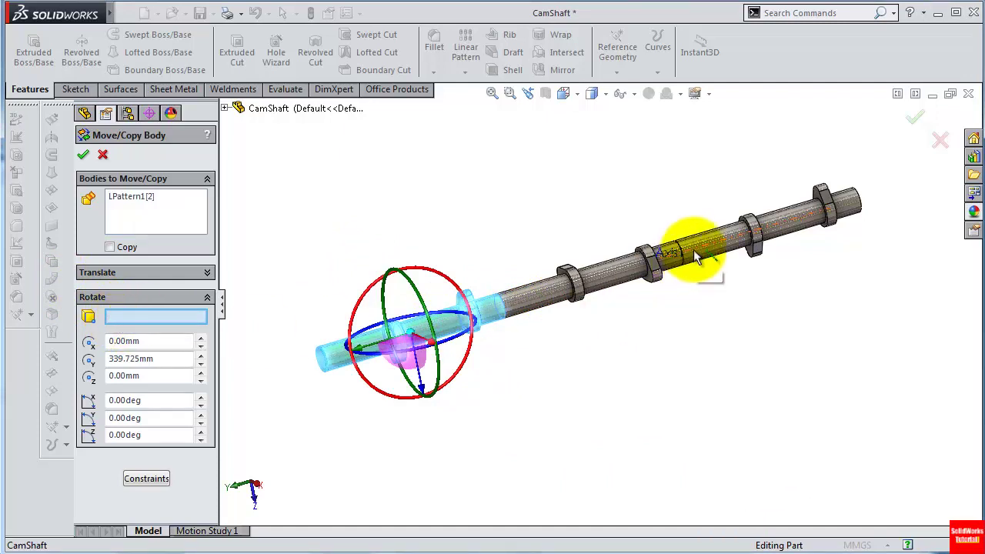
click(691, 264)
drag(158, 339, 116, 340)
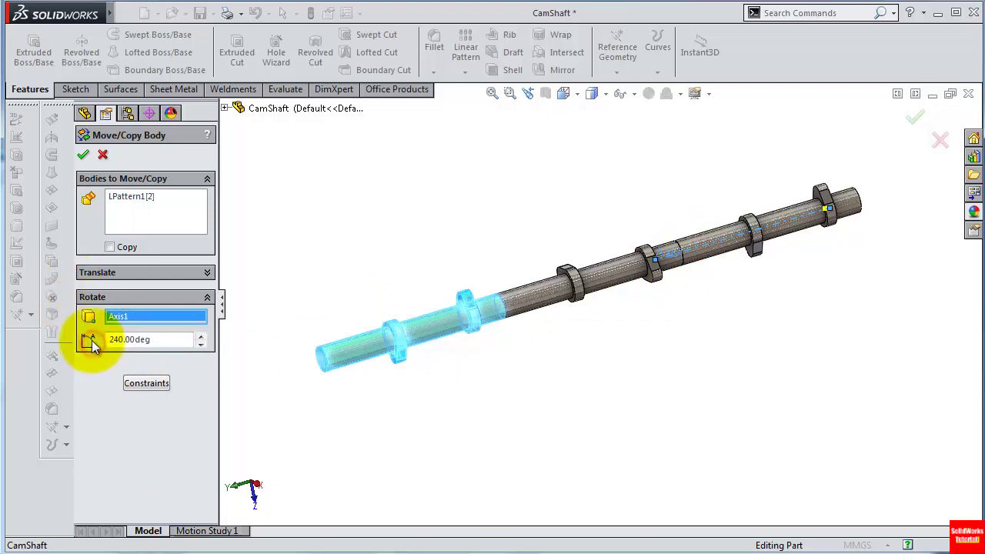
click(81, 156)
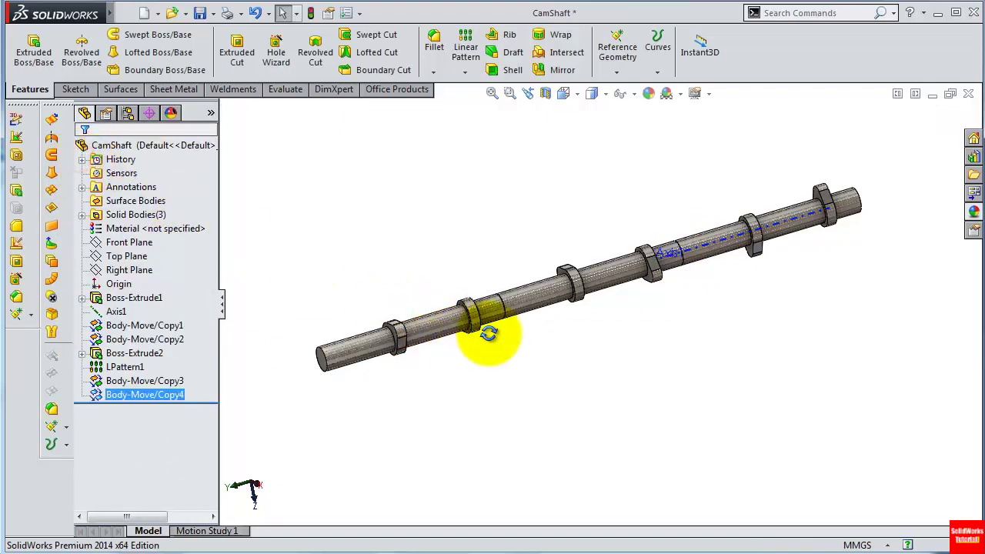
mouse_move(488, 334)
middle_down()
mouse_move(545, 347)
mouse_move(566, 338)
mouse_move(582, 308)
mouse_move(521, 334)
mouse_move(454, 308)
mouse_move(477, 304)
middle_up()
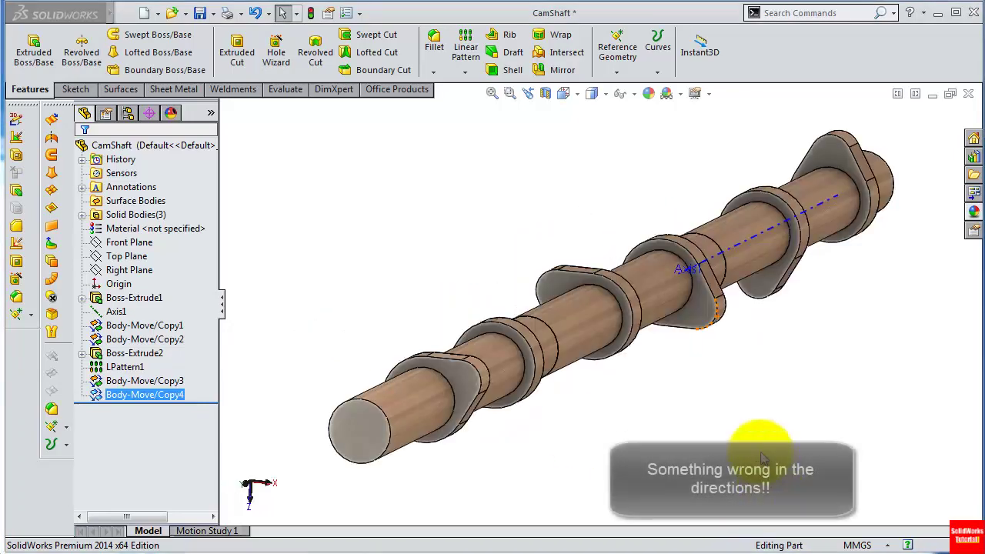
mouse_move(754, 445)
middle_down()
mouse_move(763, 384)
mouse_move(759, 397)
middle_up()
ctrl+click(143, 388)
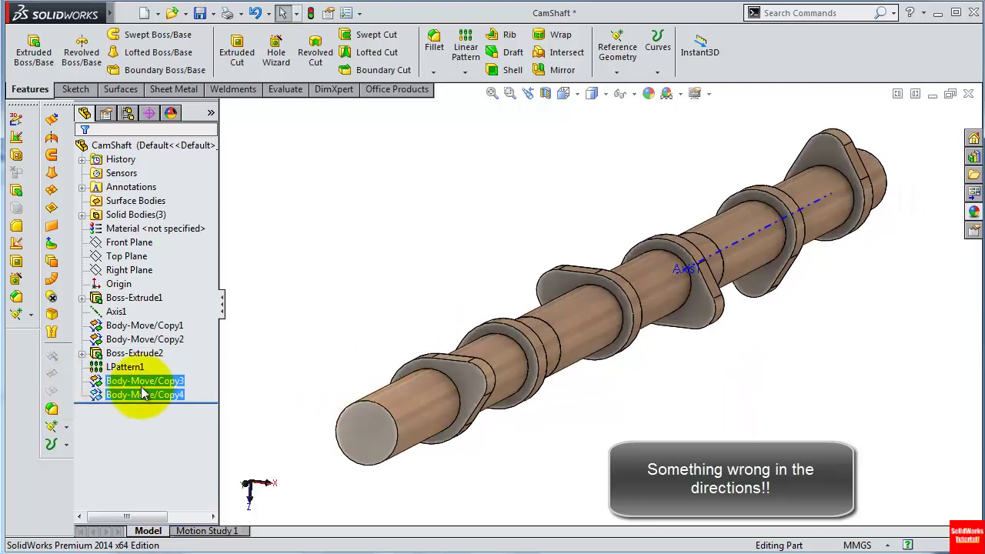
click(156, 336)
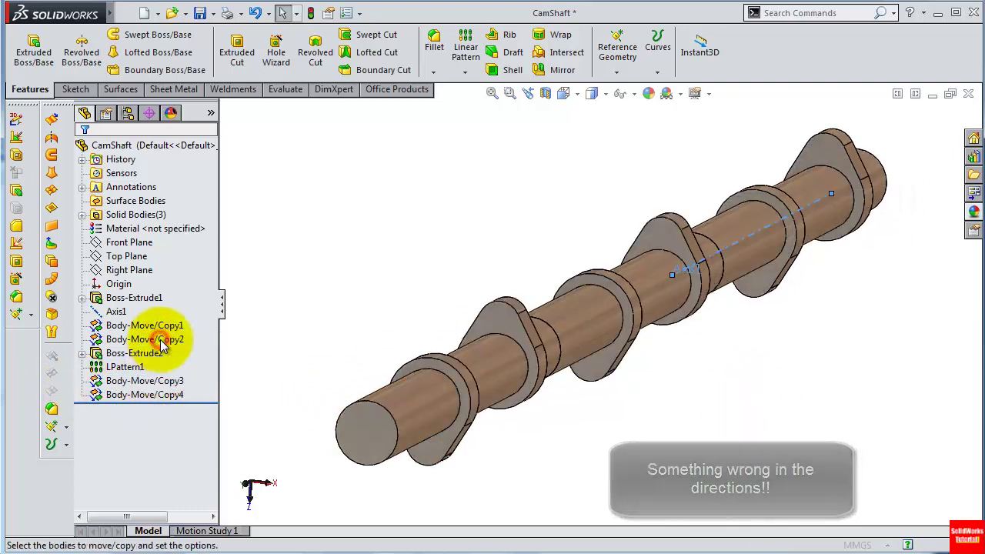
Change Body-Move/Copy3's rotation angle to -120°.
click(110, 339)
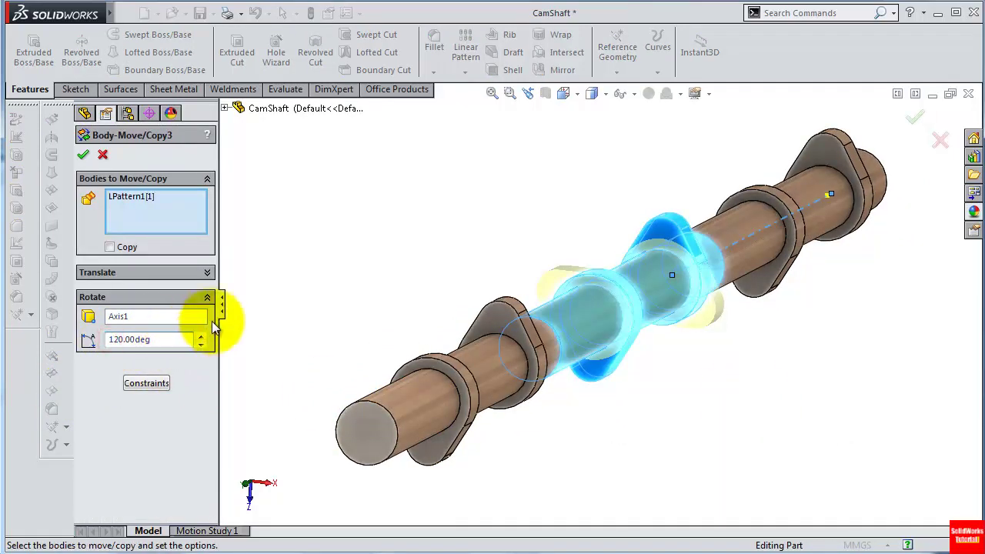
text(-)
click(84, 156)
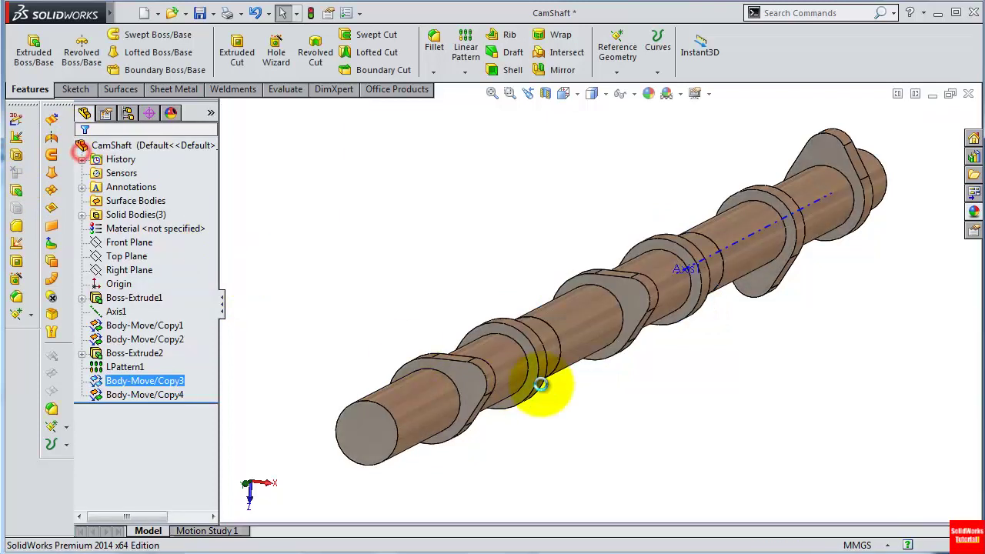
Change Body-Move/Copy4's rotation angle to -240° and check the corrected lobes.
click(154, 395)
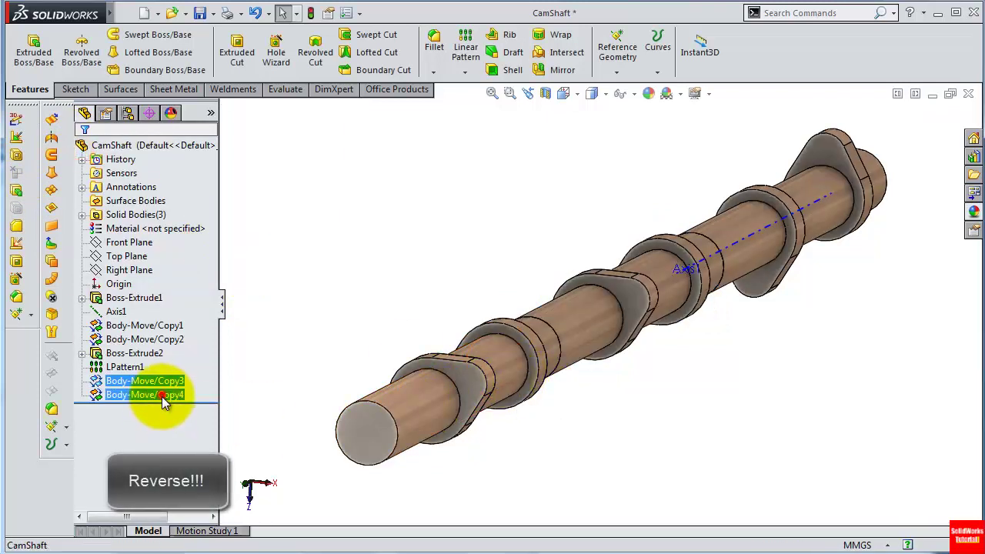
click(177, 356)
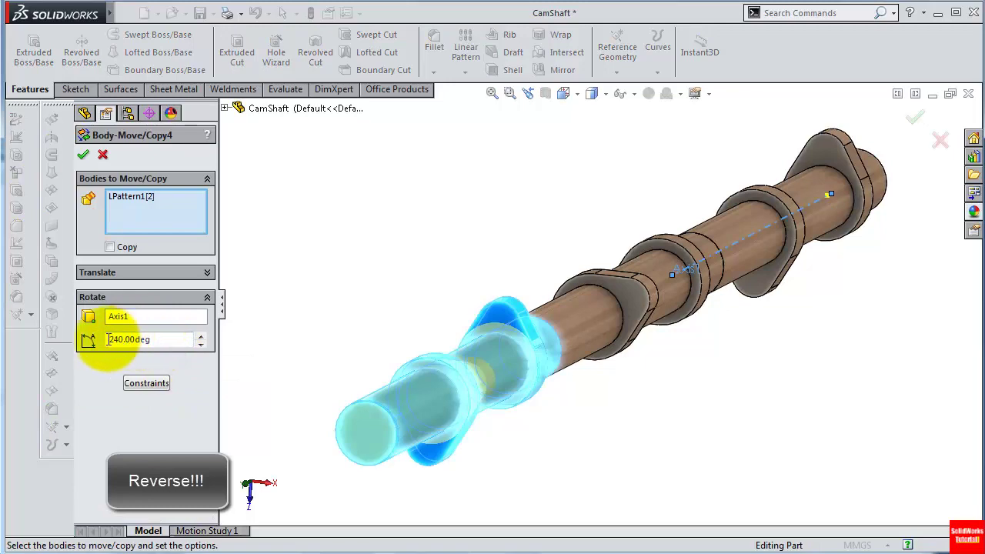
click(110, 339)
text(-)
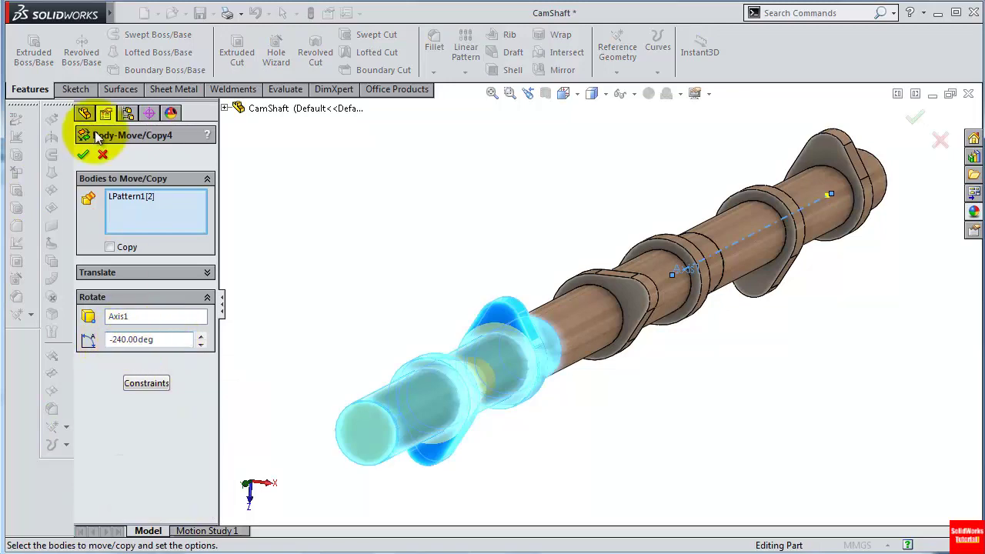
click(84, 152)
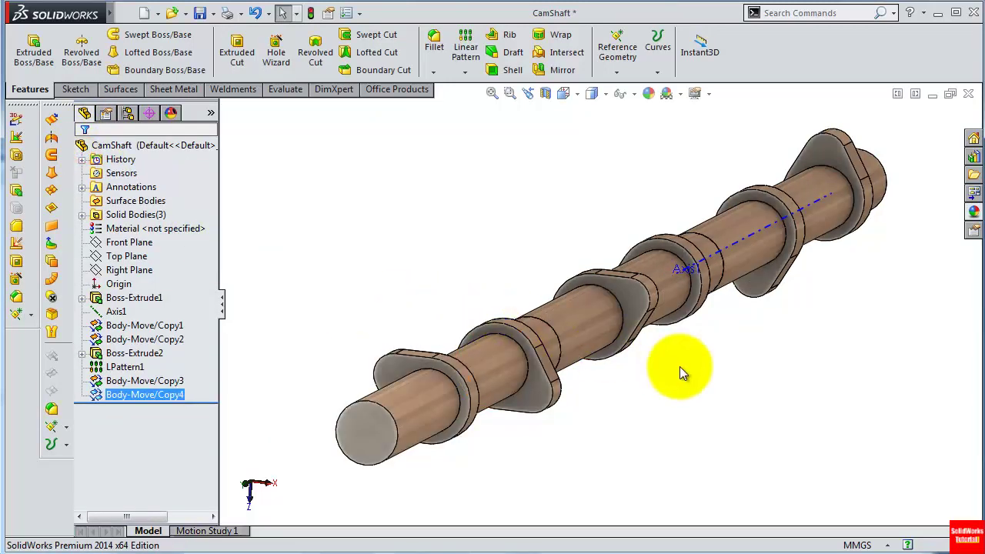
mouse_move(680, 366)
middle_down()
mouse_move(692, 358)
mouse_move(671, 358)
mouse_move(769, 481)
mouse_move(791, 394)
mouse_move(785, 411)
middle_up()
Hide the Axis1 reference line.
scroll(691, 358, down, 3)
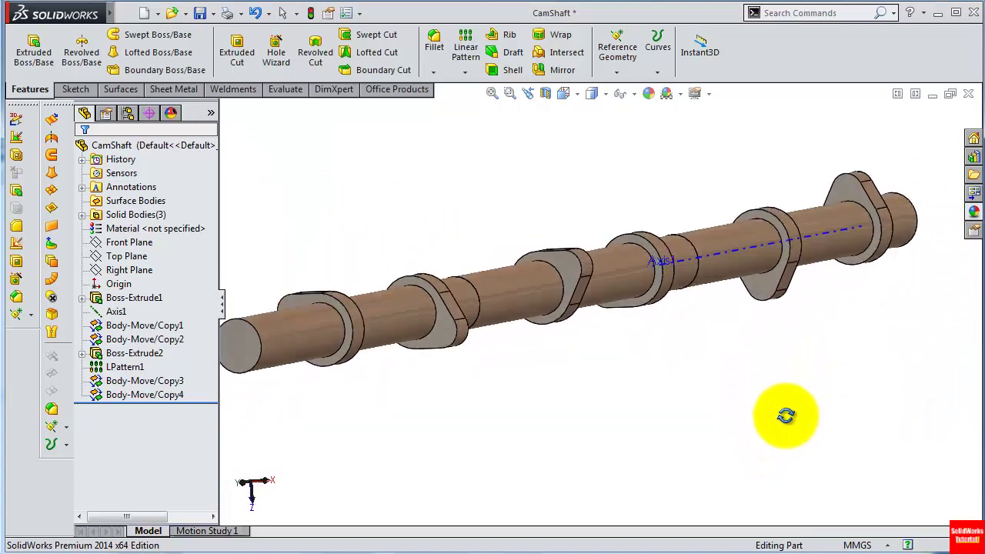
click(750, 252)
click(814, 200)
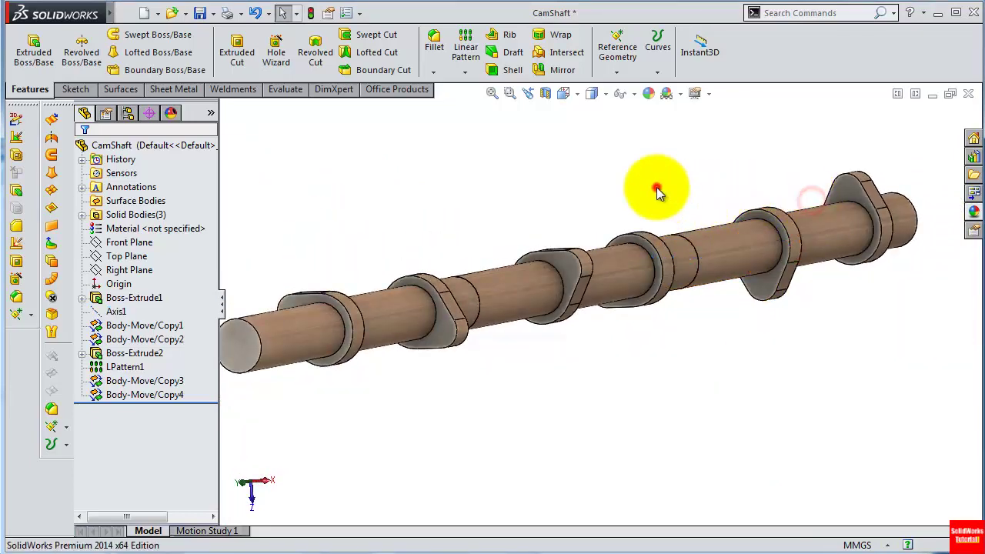
Start Sketch3 on the circular end face of the shaft.
mouse_move(652, 192)
middle_down()
mouse_move(627, 264)
mouse_move(746, 318)
middle_up()
scroll(664, 295, down, 3)
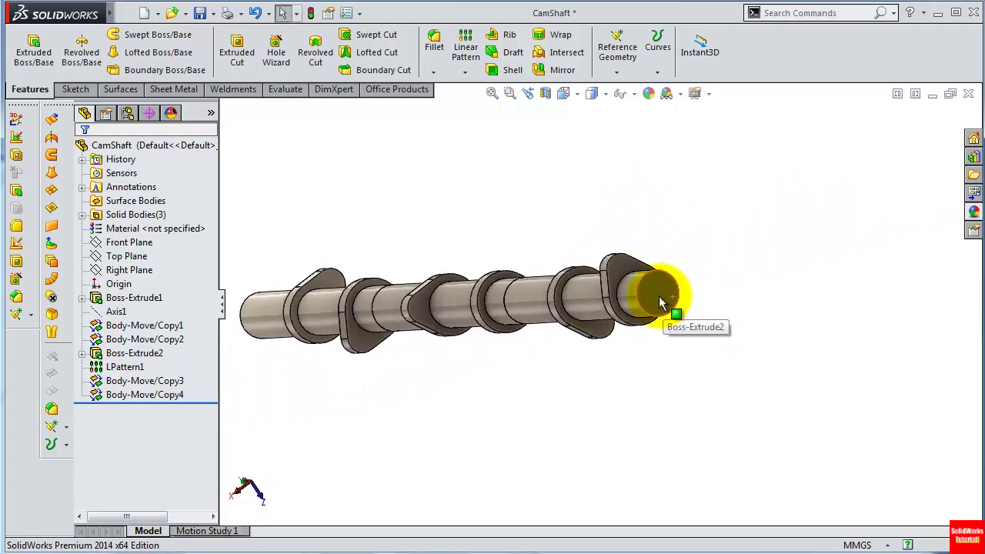
click(659, 296)
click(719, 244)
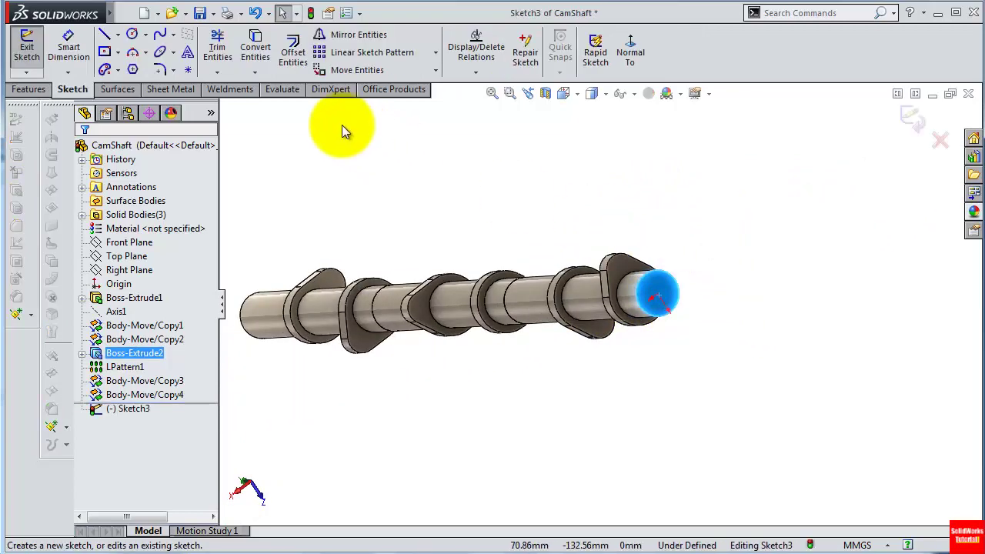
Convert the end-face edge and extrude it Blind 27.94 mm as Boss-Extrude3.
click(262, 50)
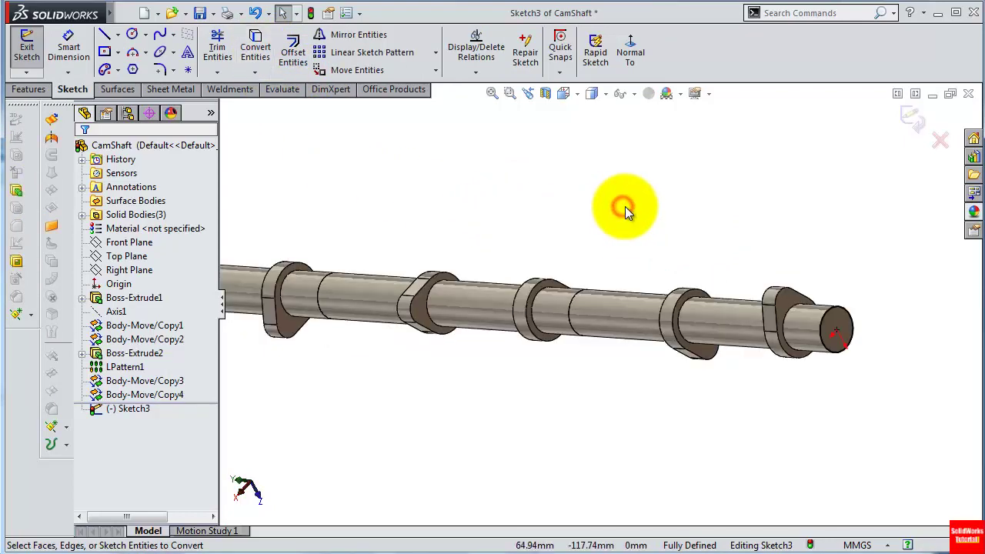
click(44, 90)
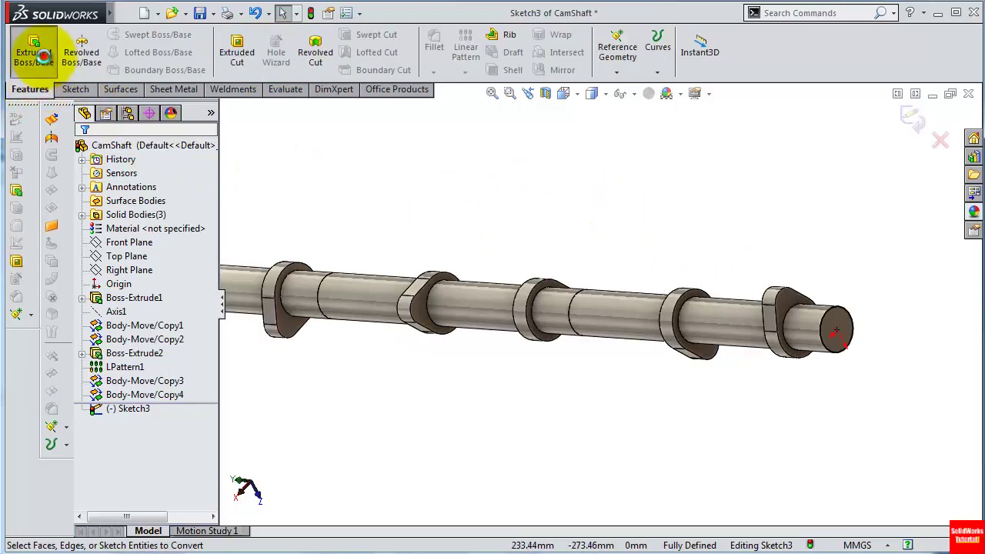
click(42, 56)
scroll(583, 320, up, 2)
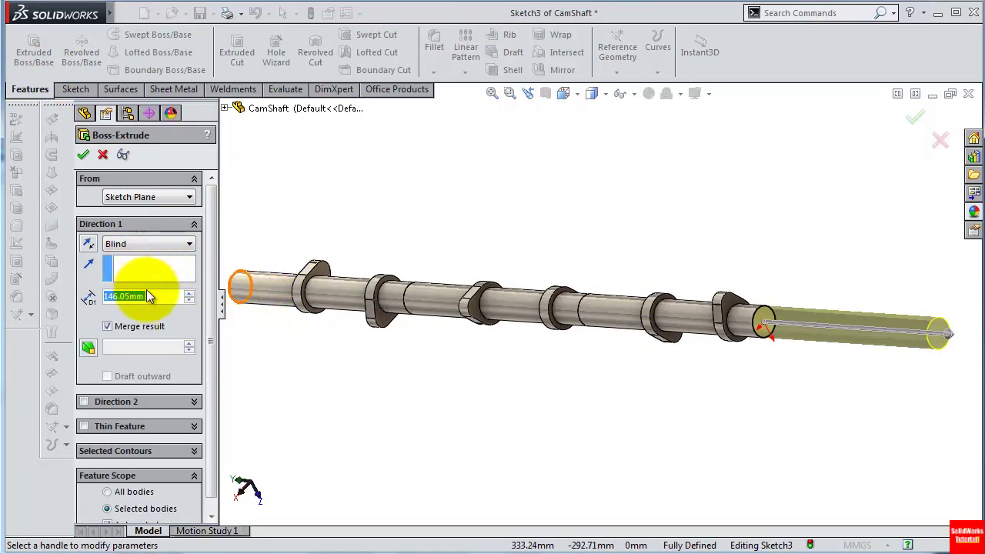
text(27)
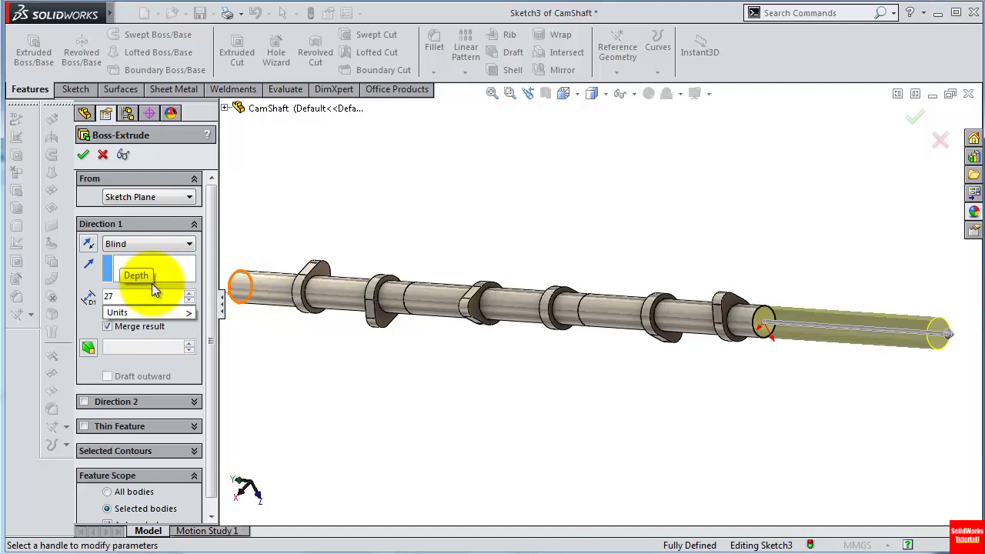
text(.94)
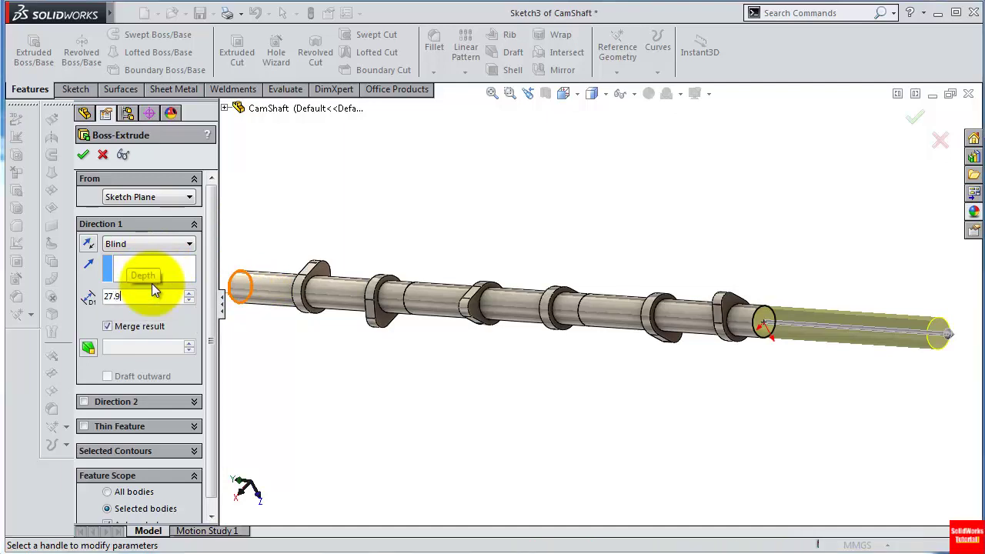
key(Return)
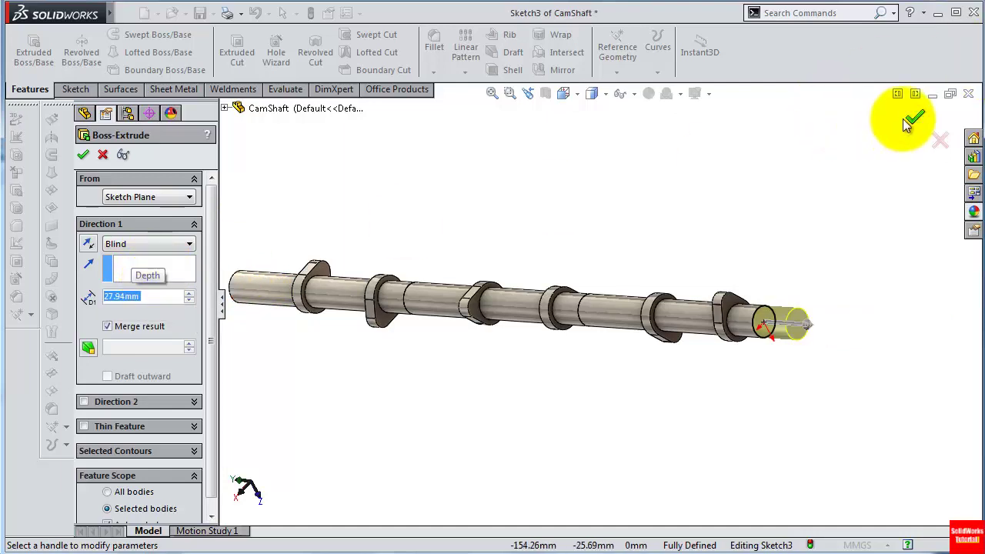
click(913, 117)
middle_drag(649, 433, 497, 304)
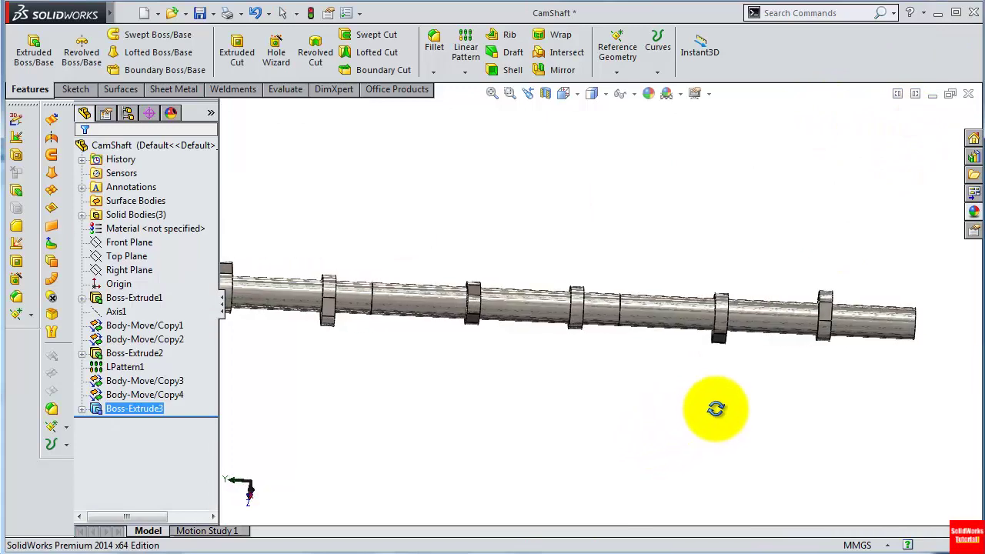
Add-combine Boss-Extrude3, Body-Move/Copy3 and Body-Move/Copy4 into Combine1.
scroll(539, 277, down, 3)
scroll(571, 257, down, 3)
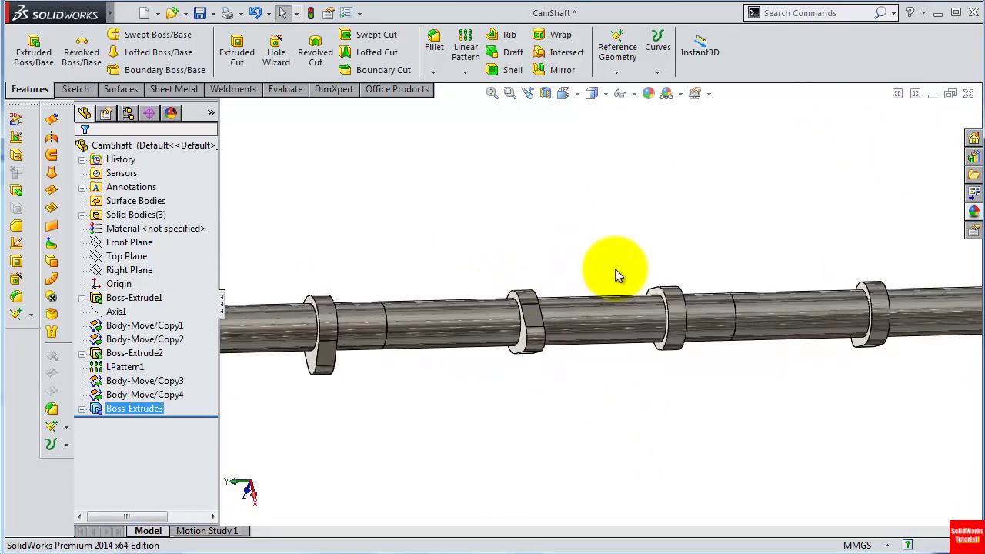
scroll(615, 269, down, 2)
click(154, 13)
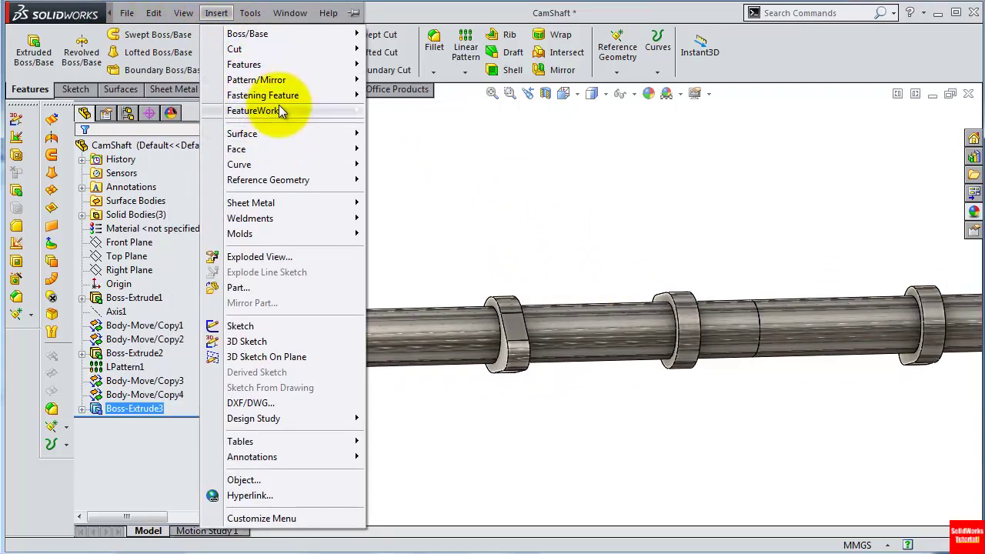
mouse_move(244, 65)
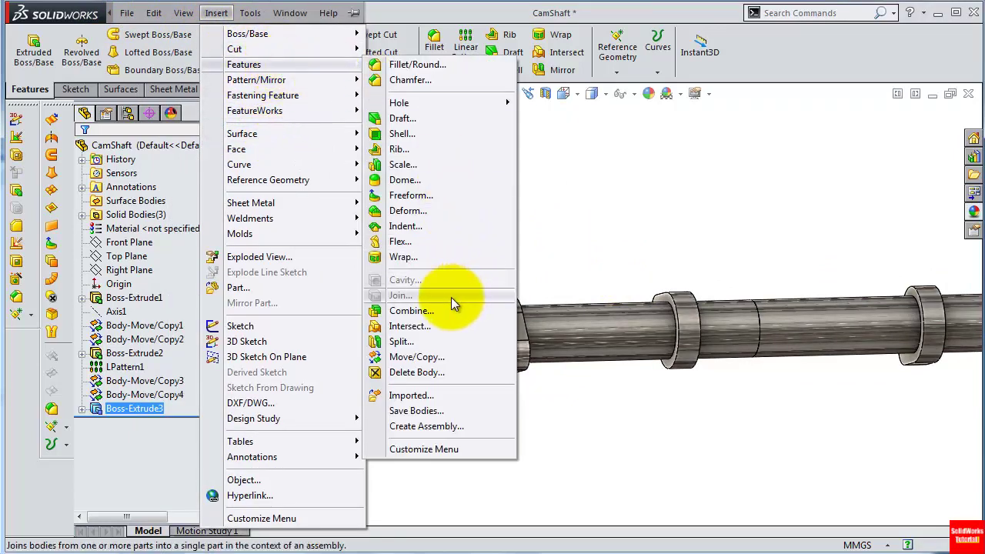
click(449, 311)
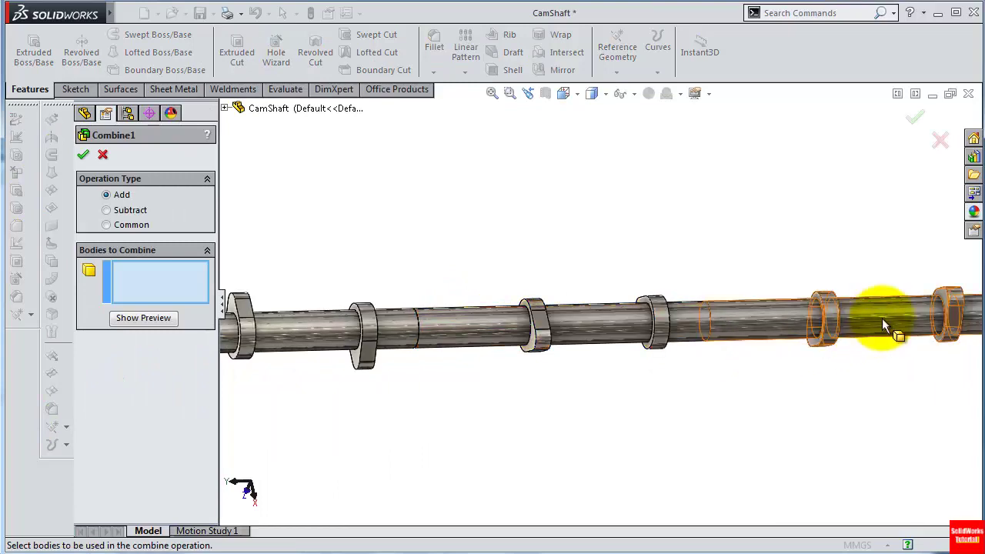
click(882, 325)
click(561, 333)
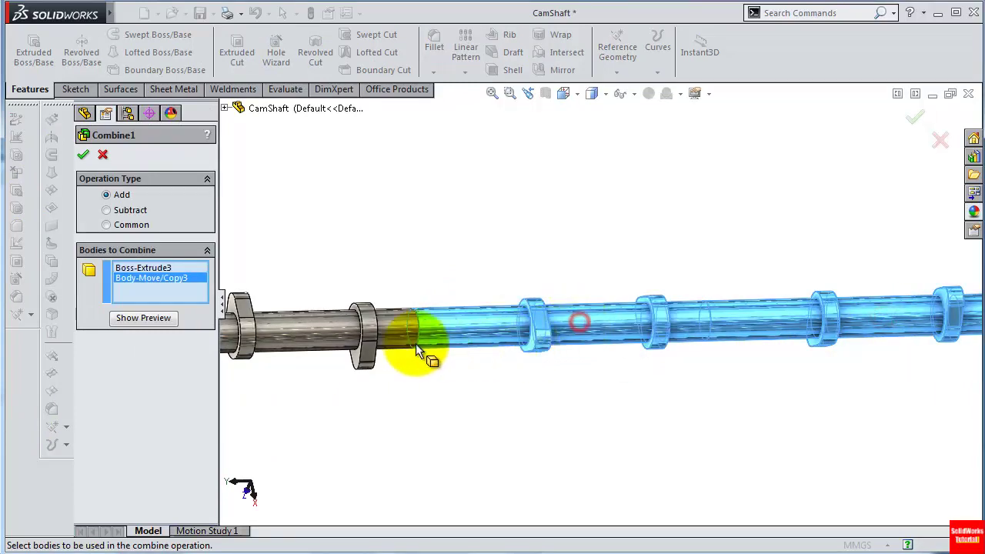
click(324, 329)
click(910, 127)
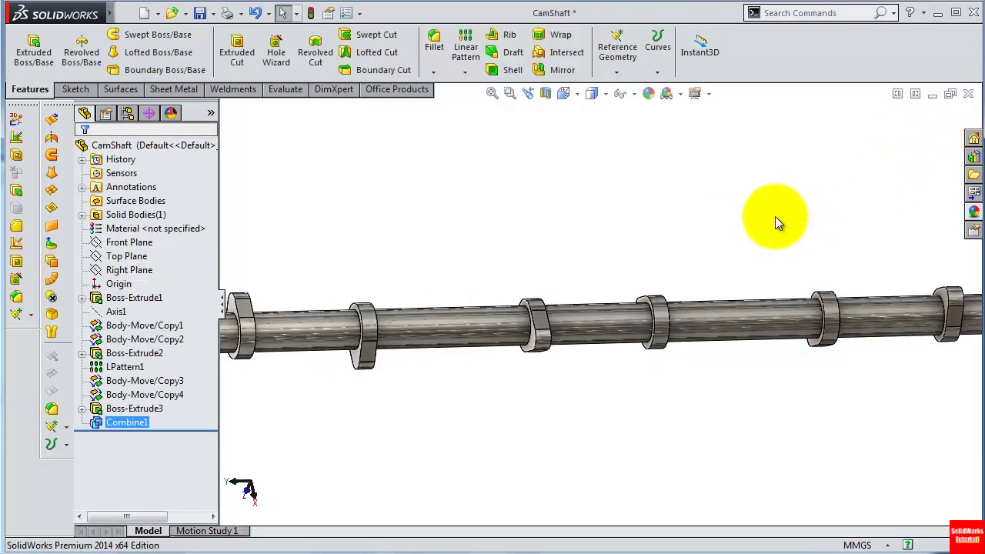
Collapse the feature tree, save the camshaft part, and switch to isometric view.
mouse_move(770, 217)
middle_down()
mouse_move(683, 302)
mouse_move(682, 319)
mouse_move(754, 286)
mouse_move(797, 297)
mouse_move(814, 355)
mouse_move(468, 323)
middle_up()
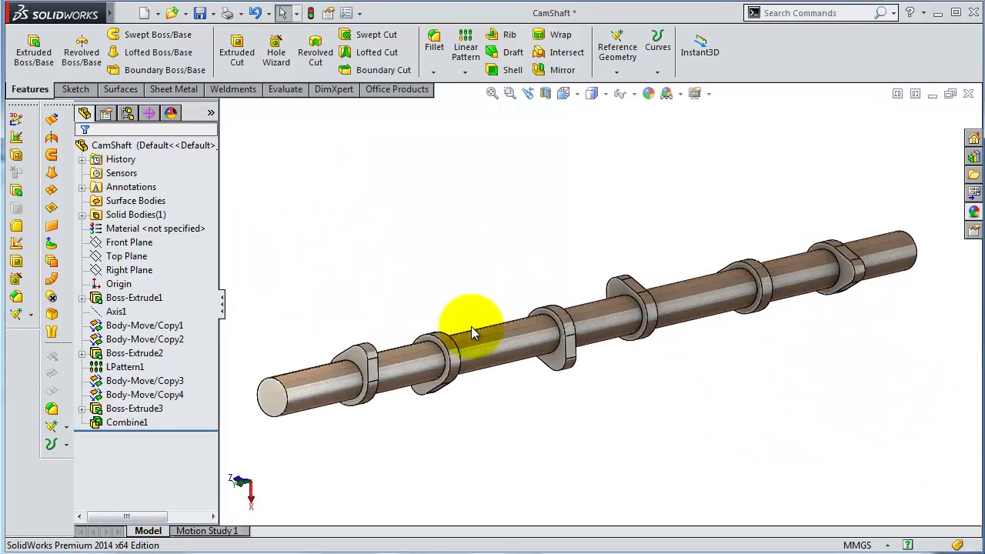
click(222, 302)
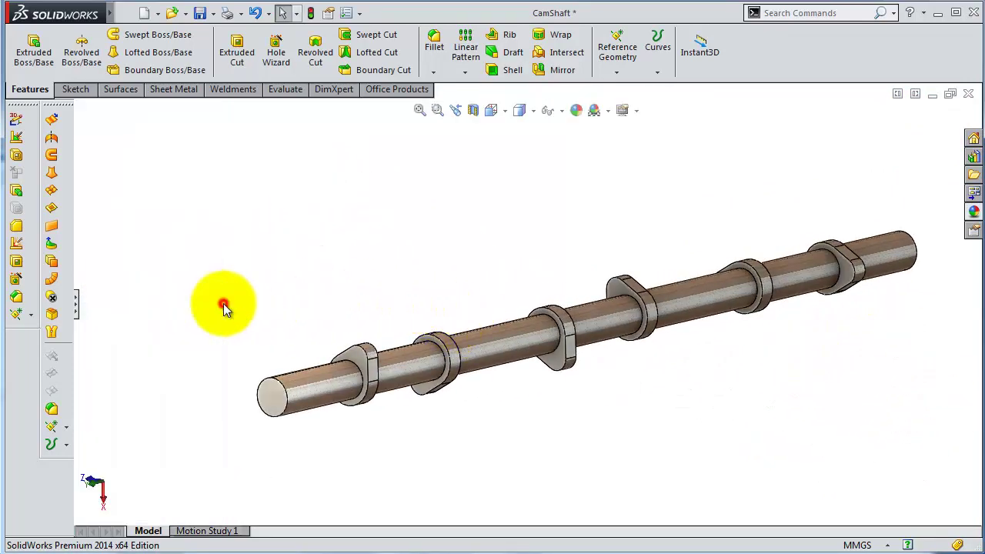
click(200, 12)
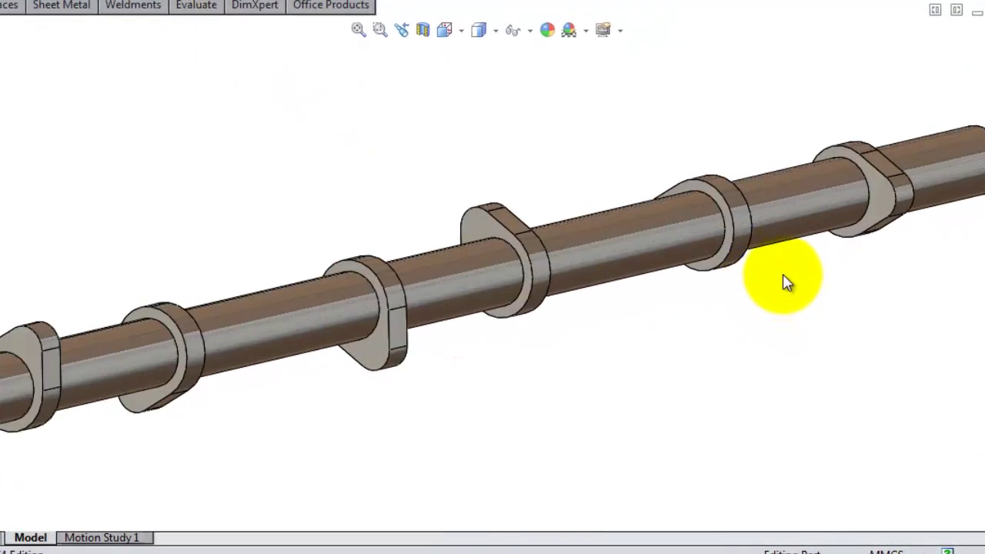
key(ctrl+7)
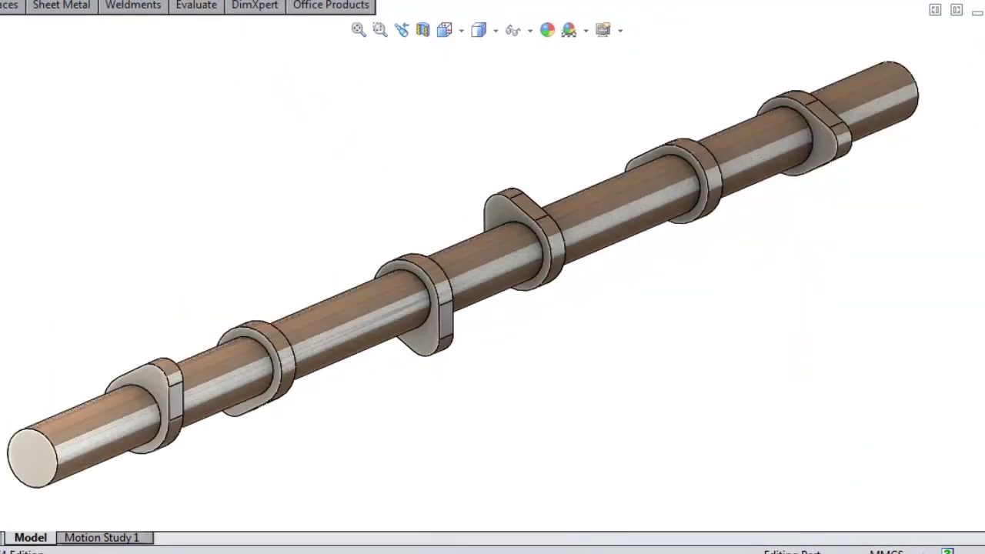